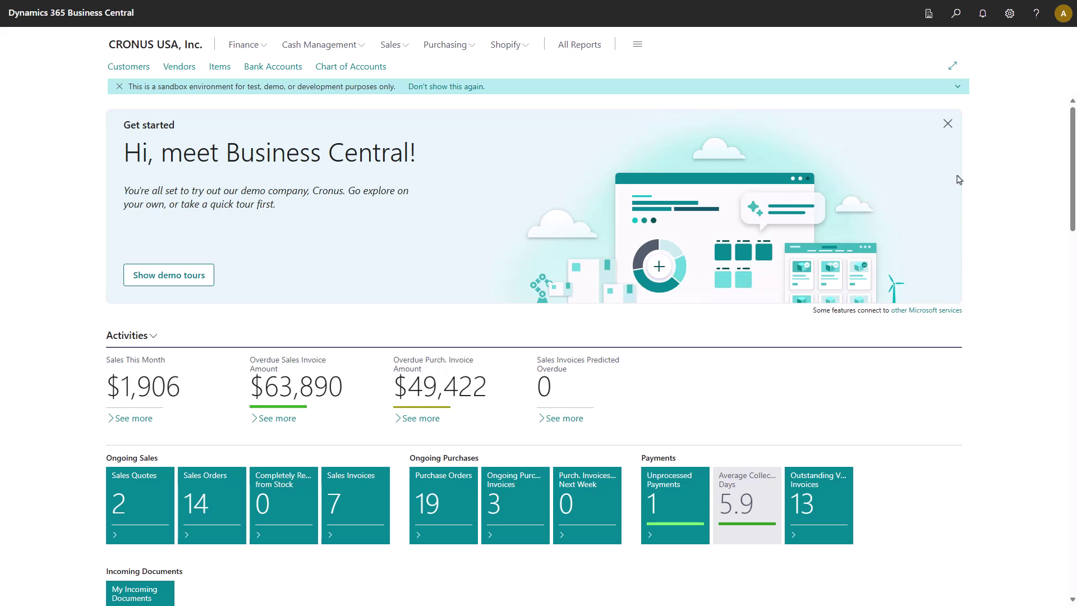
Step: Start the Set up customer insights wizard from Assisted Setup and advance to the duration and date filter parameters
{"action": "left_click", "coordinate": [1009, 17]}
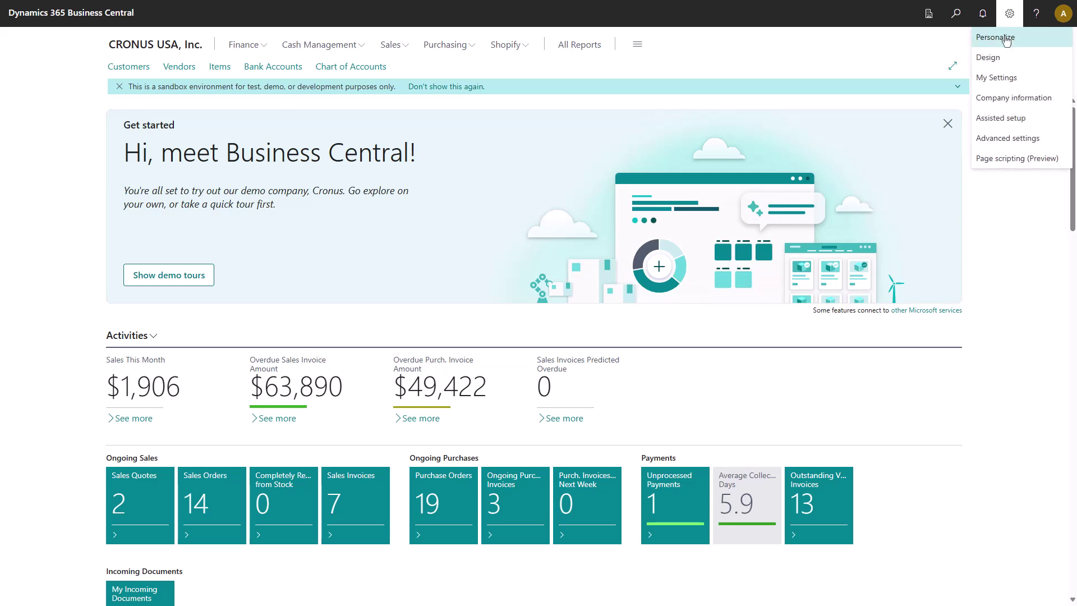
{"action": "left_click", "coordinate": [996, 119]}
{"action": "scroll", "coordinate": [427, 393], "scroll_direction": "down", "scroll_amount": 12}
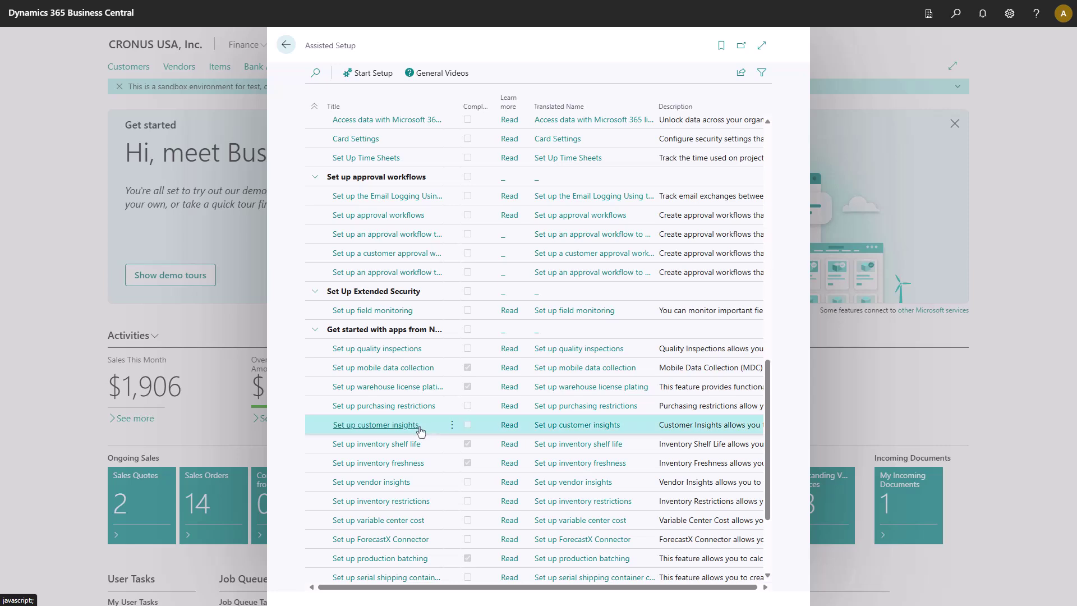
{"action": "left_click", "coordinate": [416, 428]}
{"action": "left_click", "coordinate": [611, 447]}
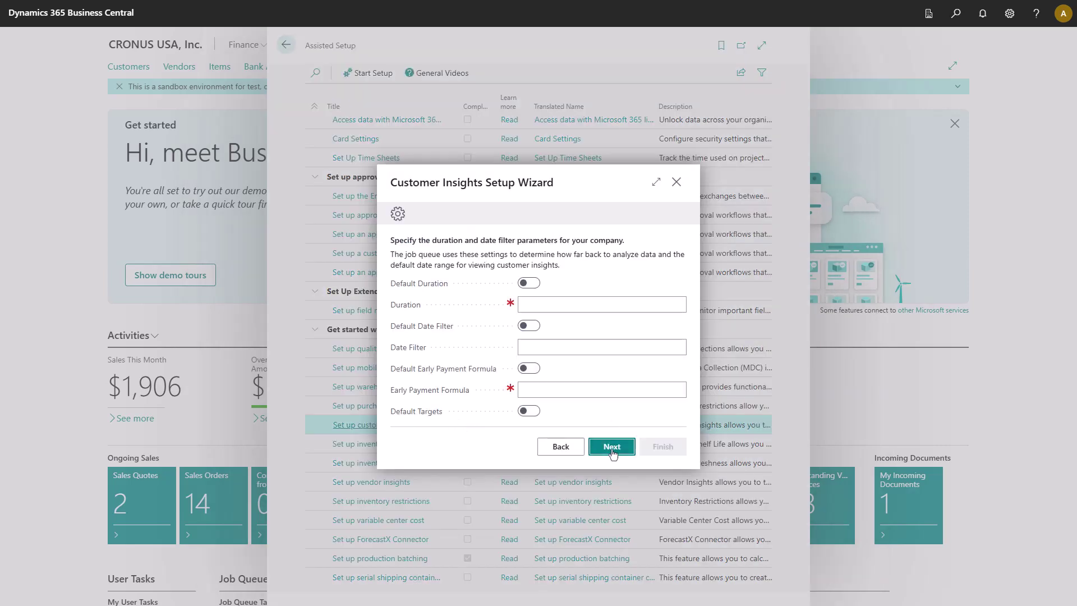
Step: Try the default duration, turn it off again, and set a custom Duration of -2Y
{"action": "left_click", "coordinate": [532, 286]}
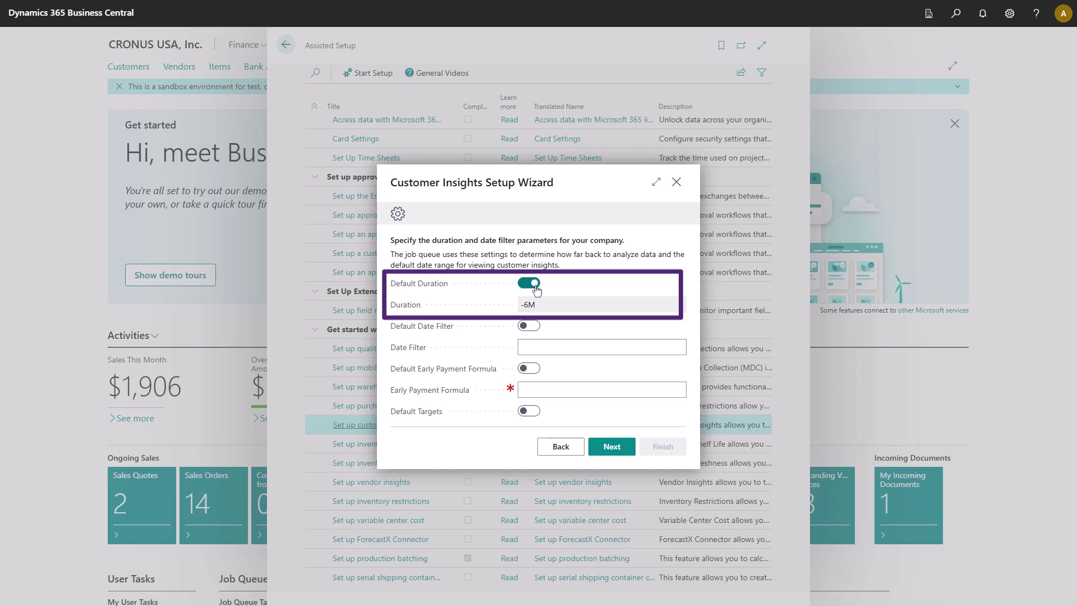
{"action": "left_click", "coordinate": [535, 287]}
{"action": "left_click", "coordinate": [535, 304]}
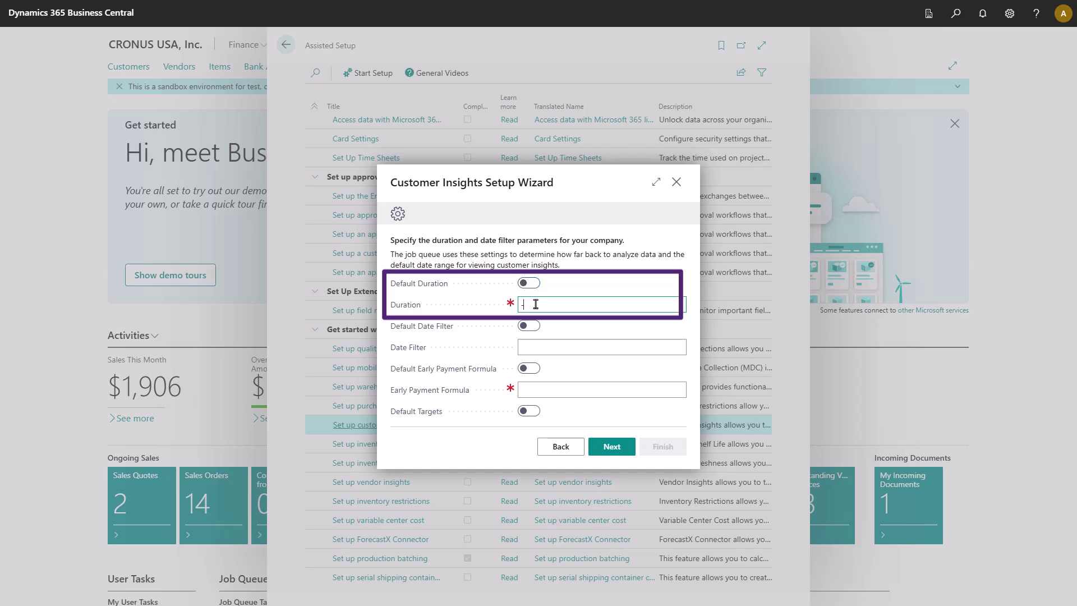
{"action": "type", "text": "-2Y"}
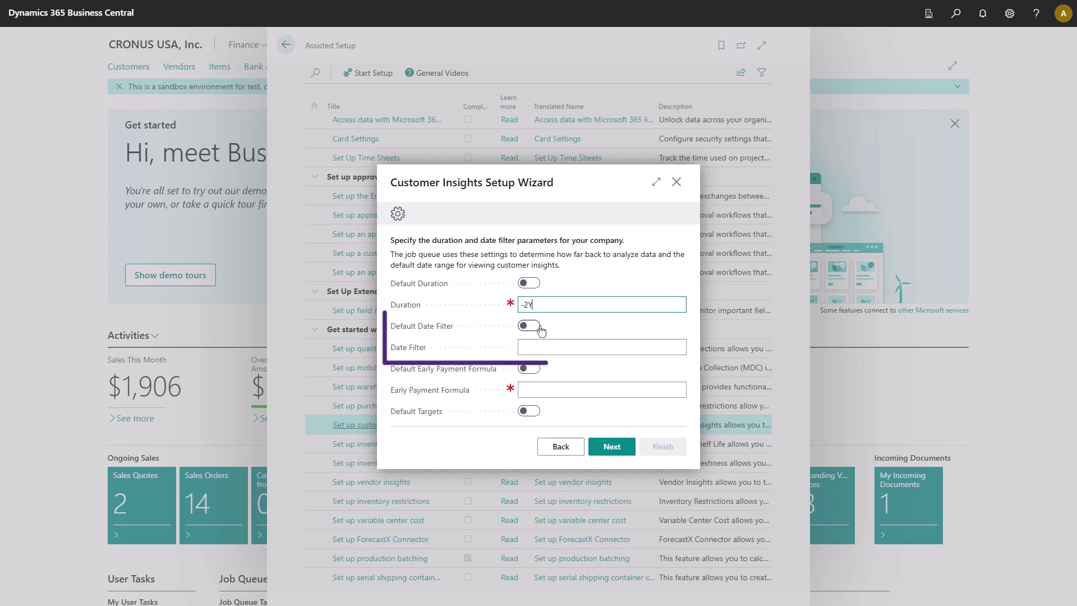
Step: Try the default date filter, turn it off again, and set a custom Date Filter of T-CM-2Y..T-CM
{"action": "left_click", "coordinate": [529, 326]}
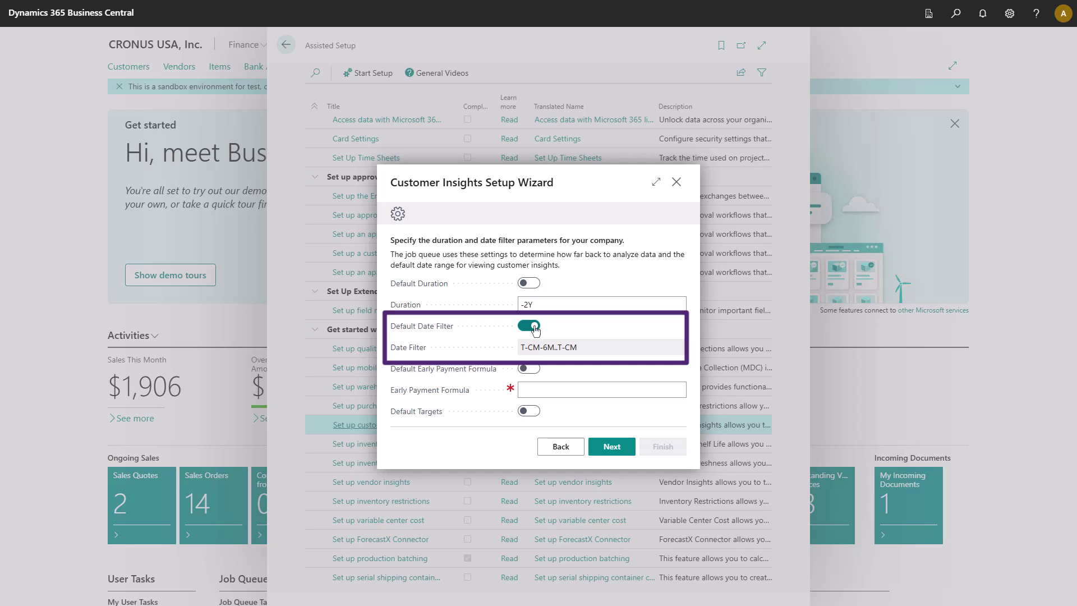
{"action": "left_click", "coordinate": [534, 327]}
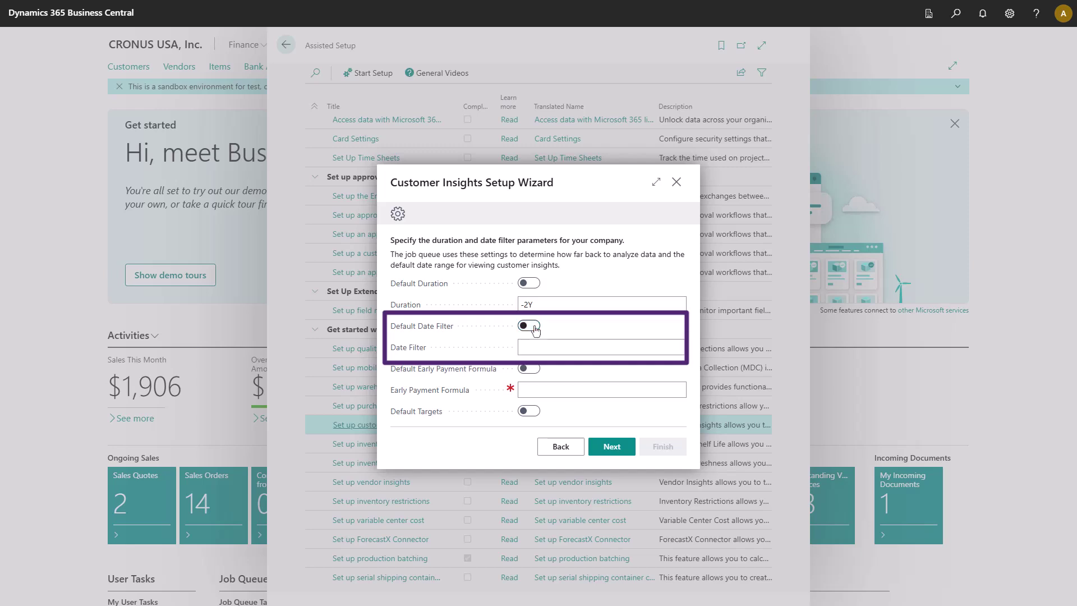
{"action": "left_click", "coordinate": [537, 349]}
{"action": "type", "text": "T-CM-2Y..T-CM"}
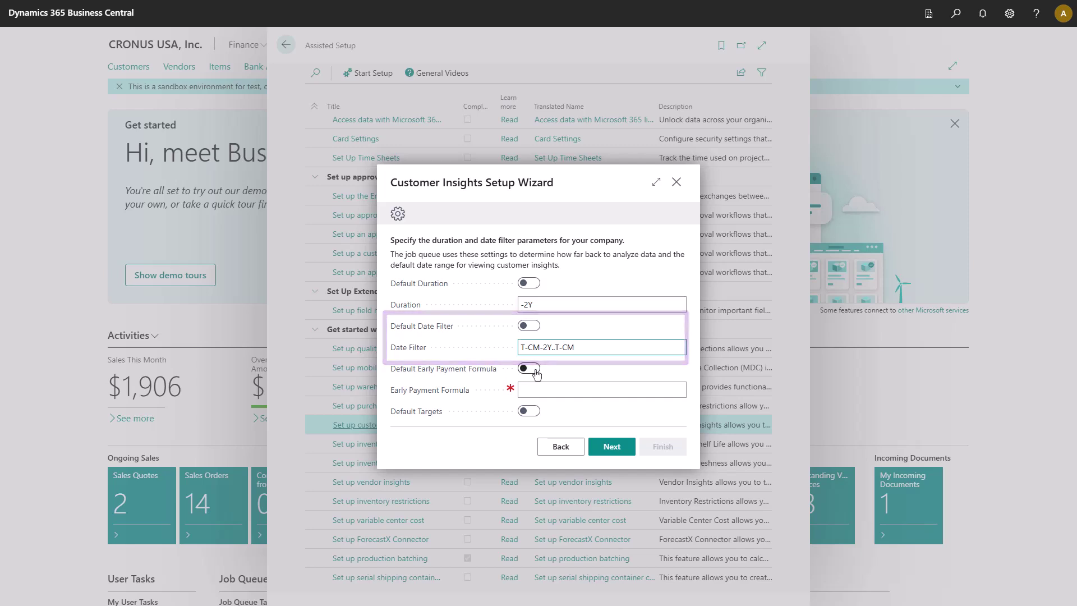
Step: Enable the default early payment formula and the default targets, and continue to the metrics page of the wizard
{"action": "left_click", "coordinate": [534, 370]}
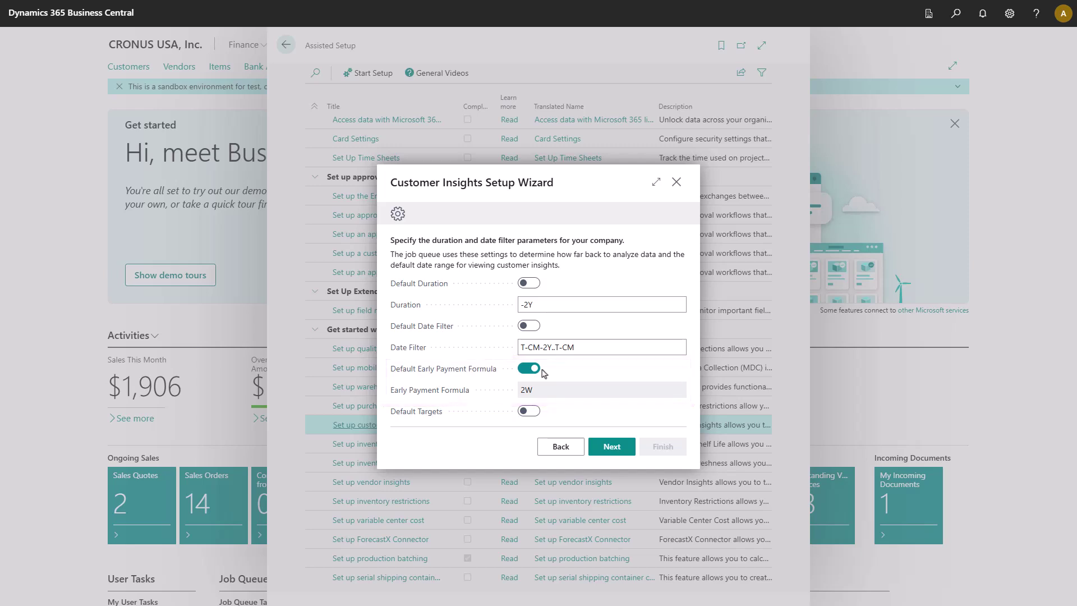
{"action": "left_click", "coordinate": [531, 413]}
{"action": "left_click", "coordinate": [607, 448]}
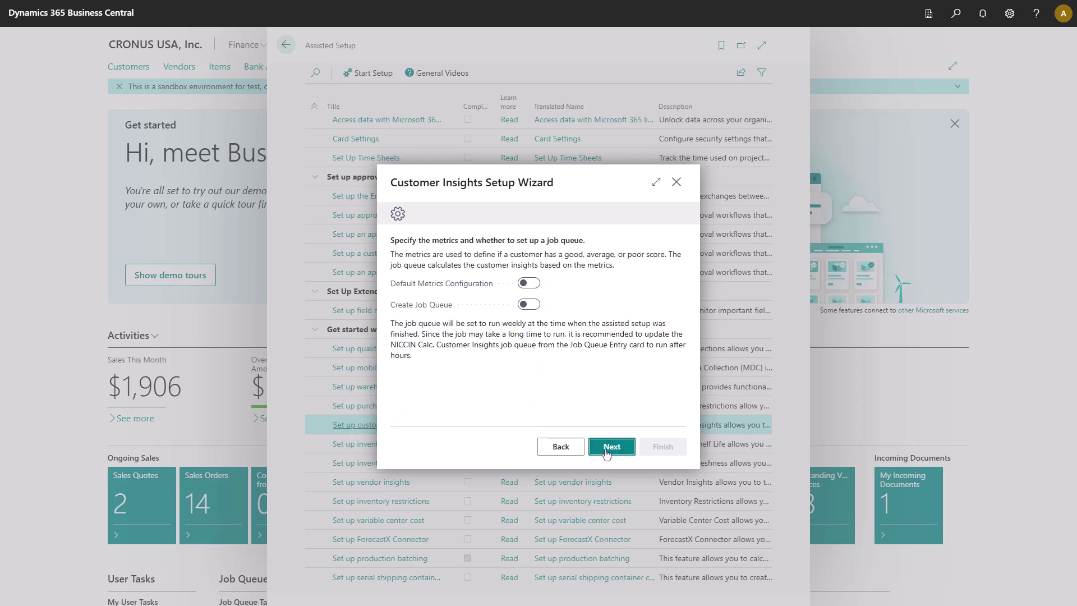
Step: Enable the default metrics configuration and job queue creation, and finish the customer insights wizard
{"action": "left_click", "coordinate": [536, 288]}
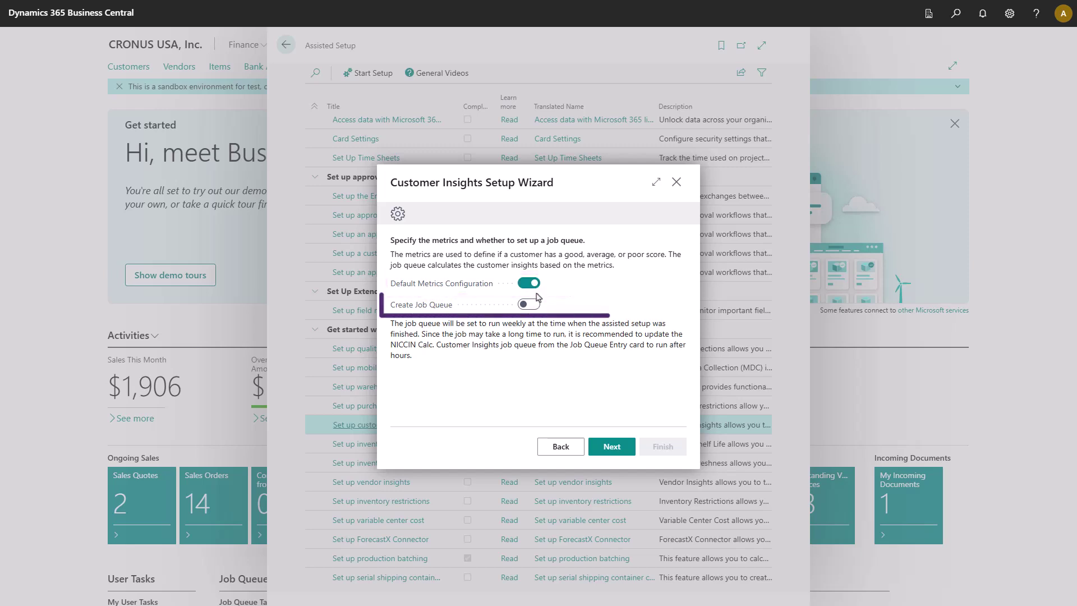
{"action": "left_click", "coordinate": [528, 305]}
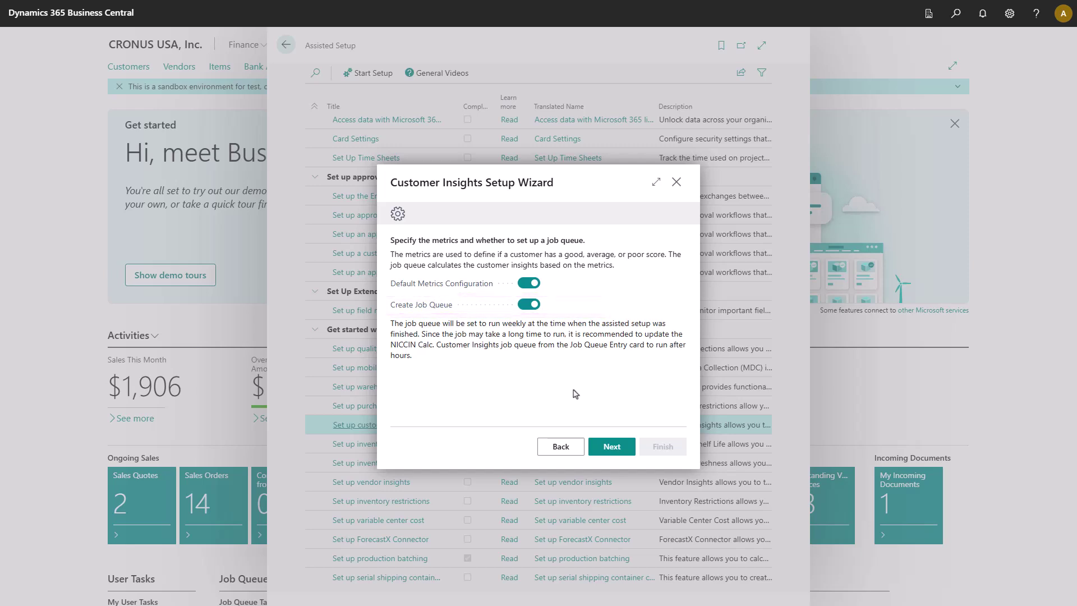
{"action": "left_click", "coordinate": [604, 452]}
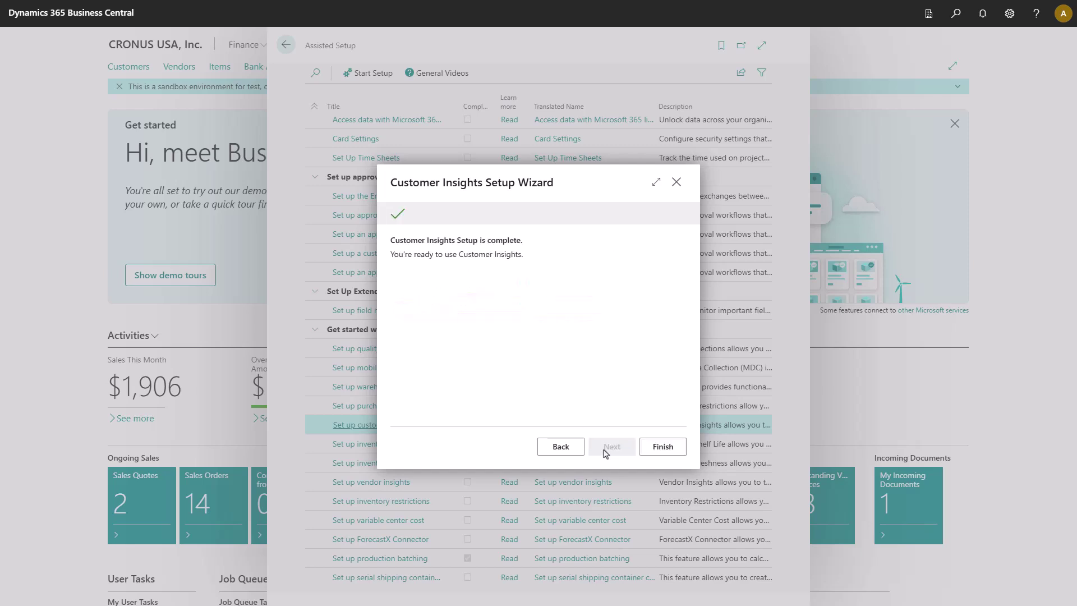
{"action": "left_click", "coordinate": [659, 450]}
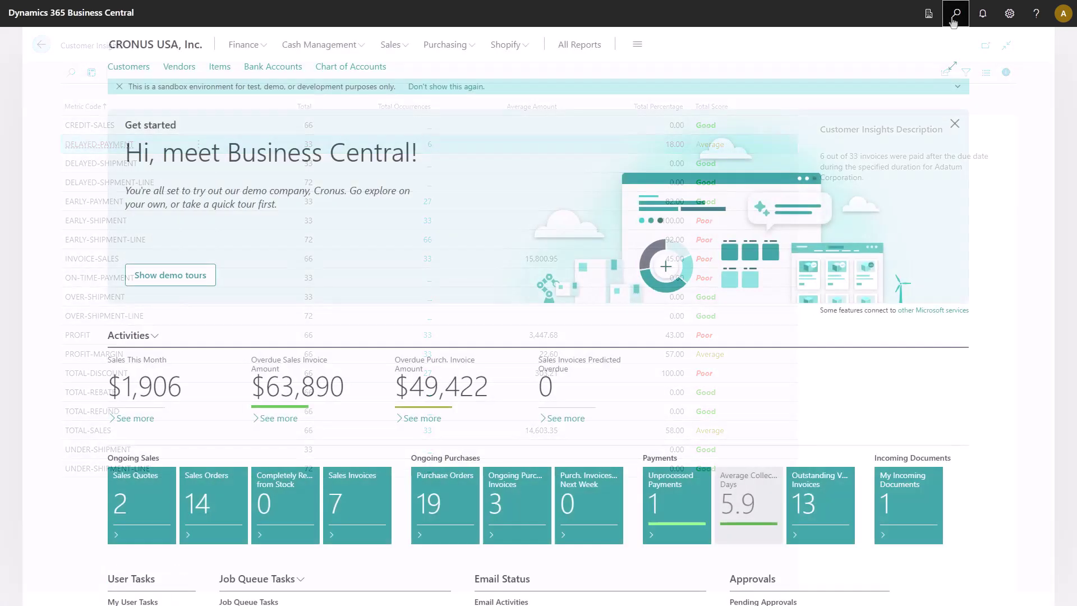
Step: Search for "customer insights setup" and open the Customer Insights Setup page
{"action": "left_click", "coordinate": [954, 14]}
{"action": "type", "text": "c"}
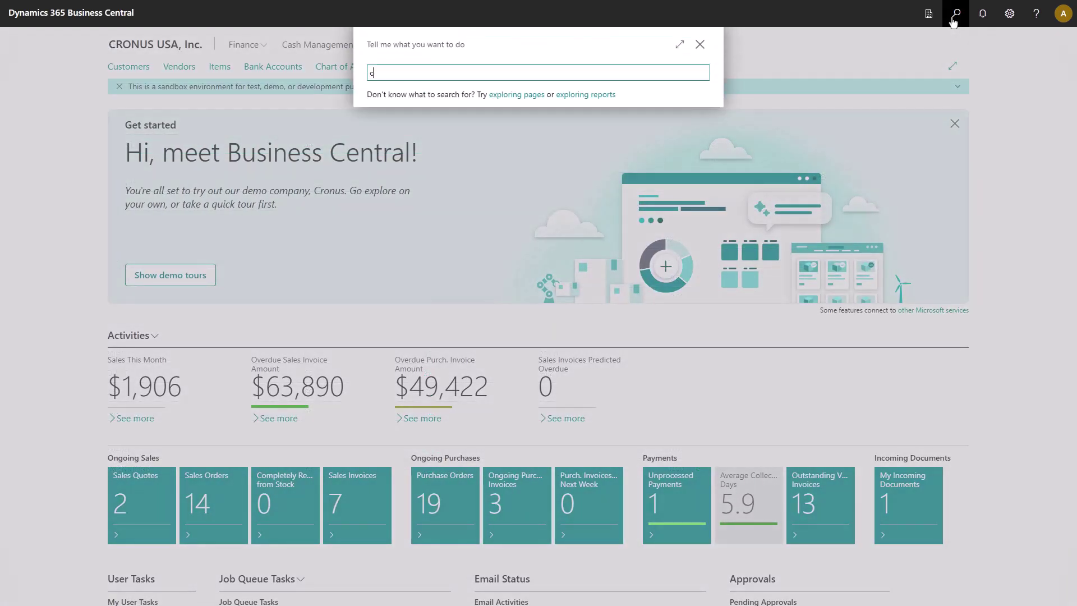
{"action": "type", "text": "ustomer insights setup"}
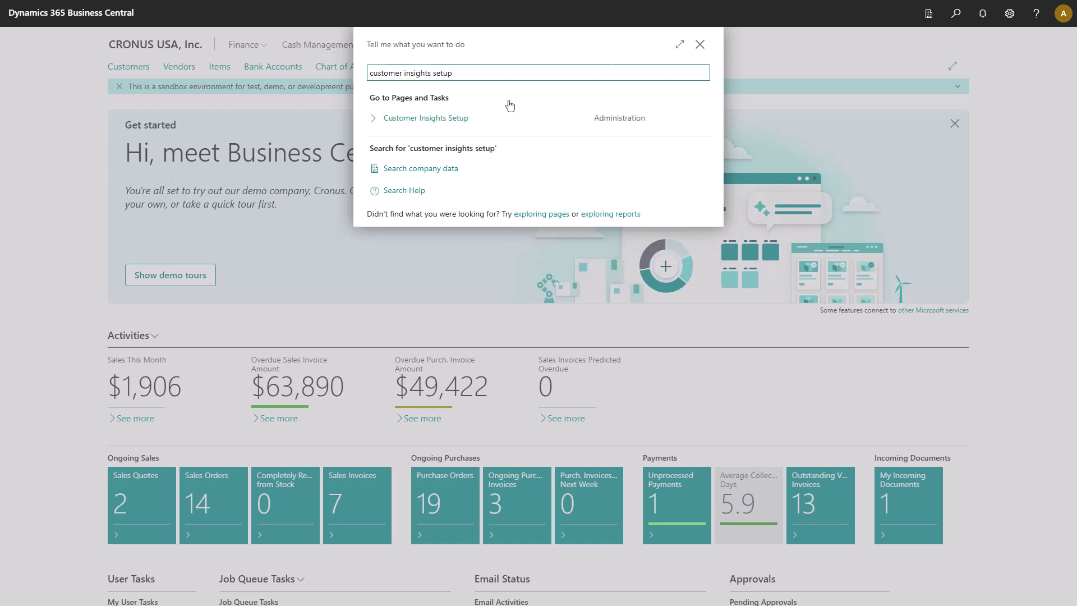
{"action": "left_click", "coordinate": [413, 120]}
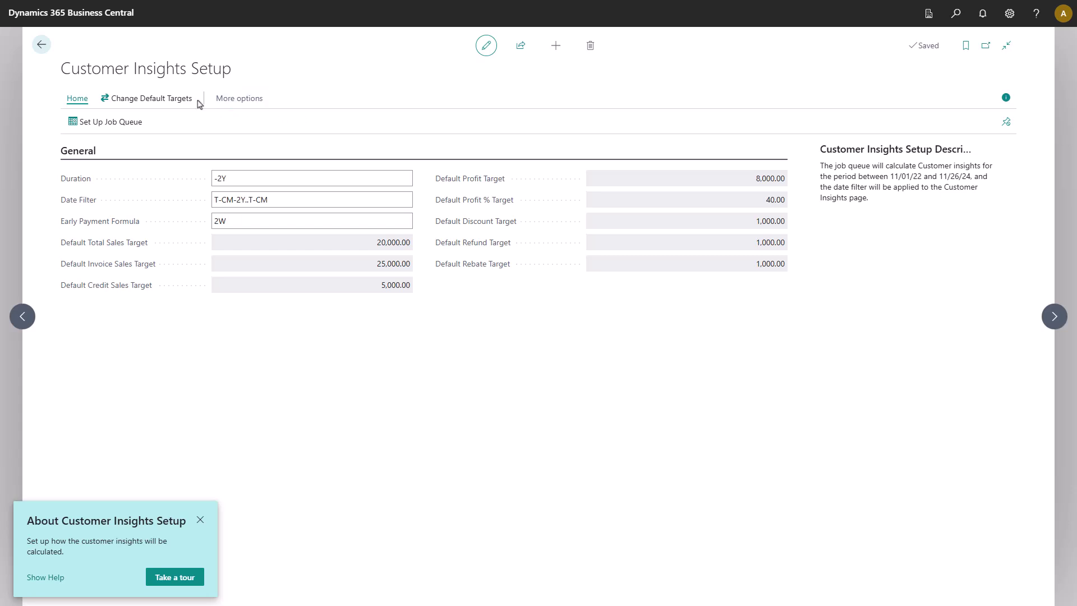
Step: Change the default targets, setting Default Invoice Sales Target to 30000 and Default Total Sales Target to 25000
{"action": "left_click", "coordinate": [167, 99]}
{"action": "left_click", "coordinate": [152, 123]}
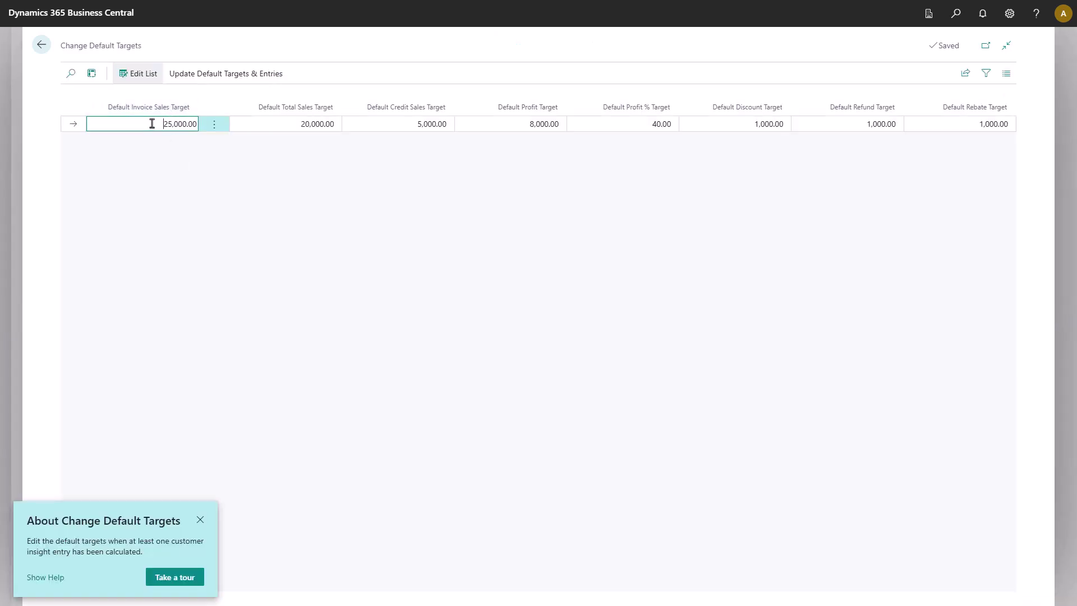
{"action": "double_click", "coordinate": [152, 124]}
{"action": "type", "text": "30000"}
{"action": "key", "text": "Tab"}
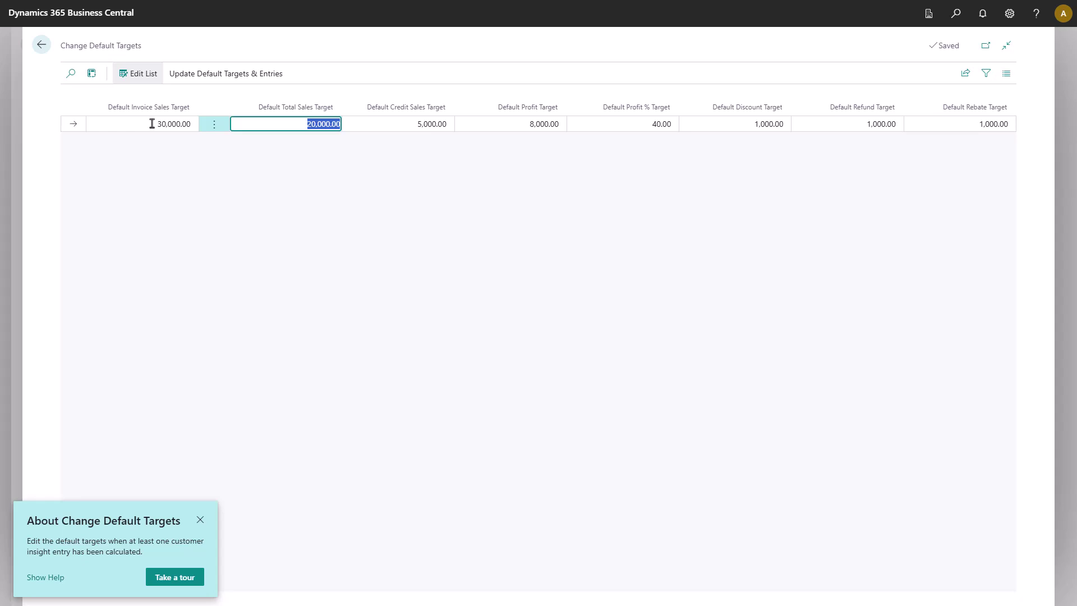
{"action": "type", "text": "25000"}
{"action": "key", "text": "Tab"}
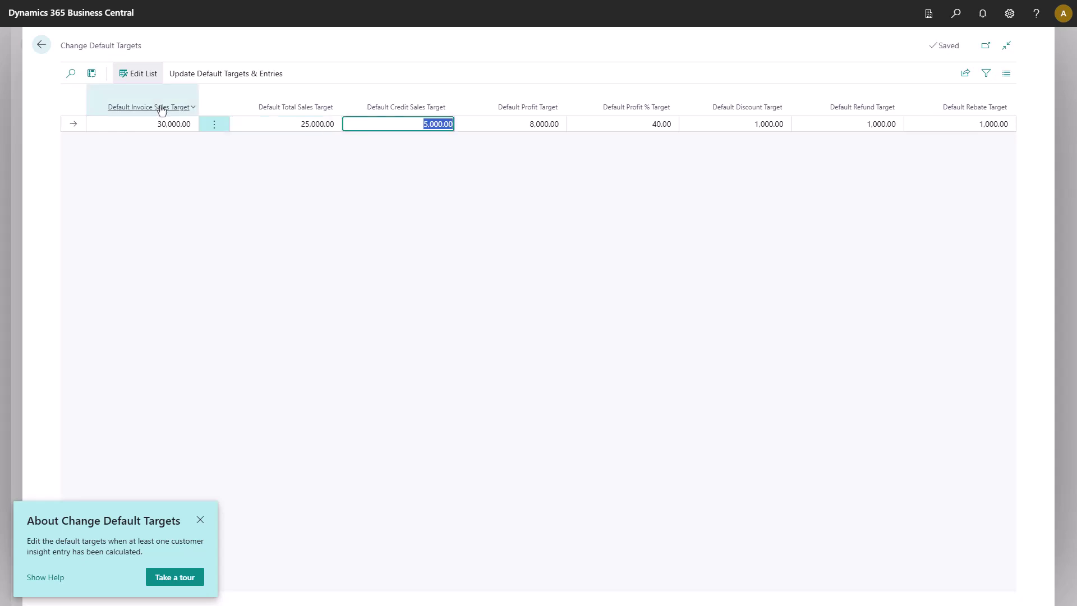
Step: Run the update of default targets and entries, and leave the Customer Insights Setup page
{"action": "left_click", "coordinate": [188, 82]}
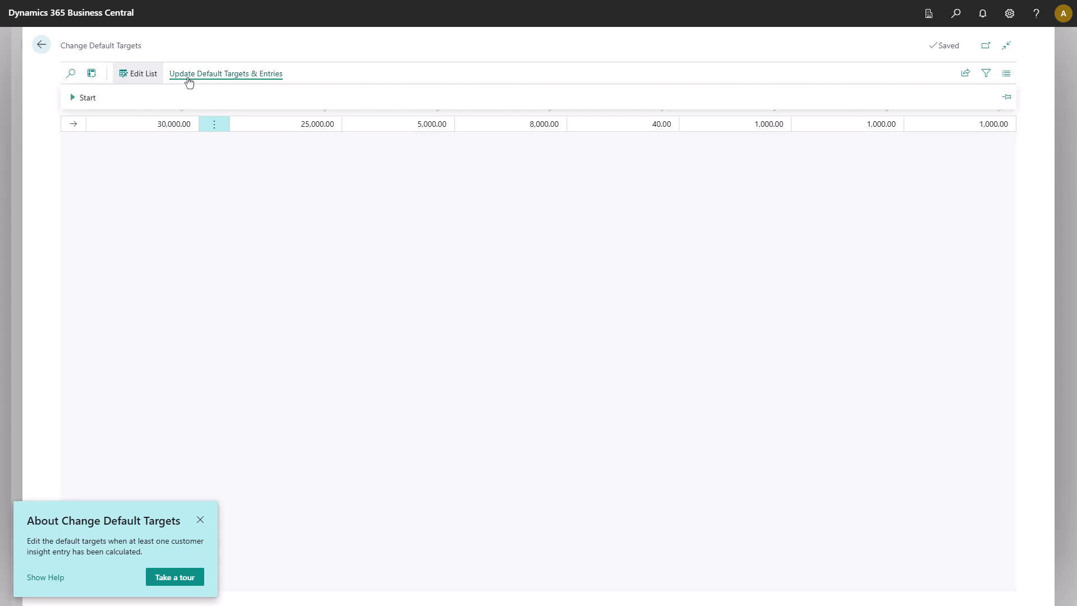
{"action": "left_click", "coordinate": [83, 101]}
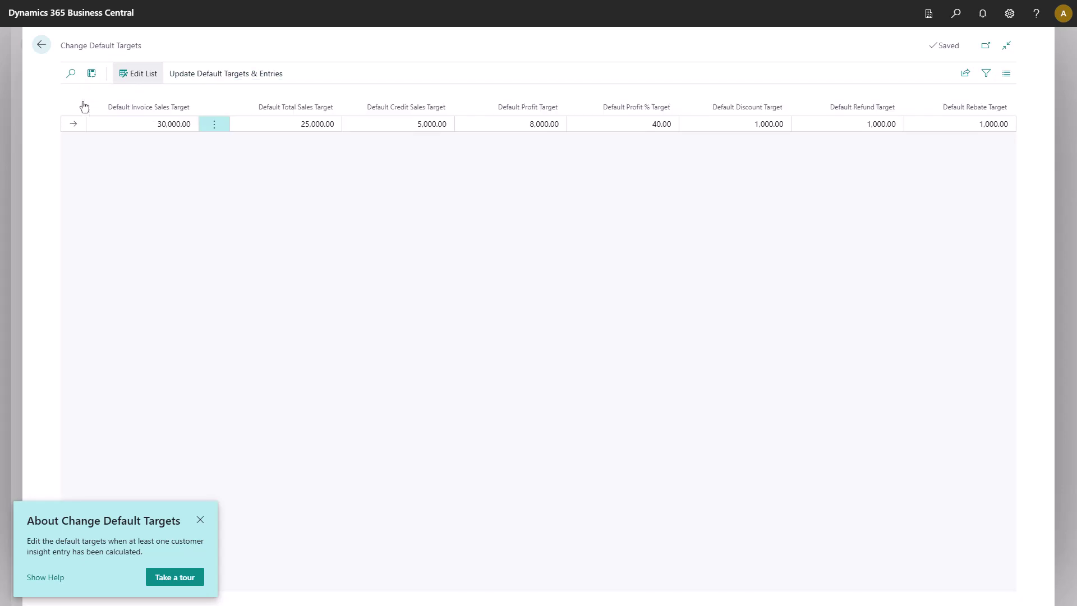
{"action": "left_click", "coordinate": [42, 45]}
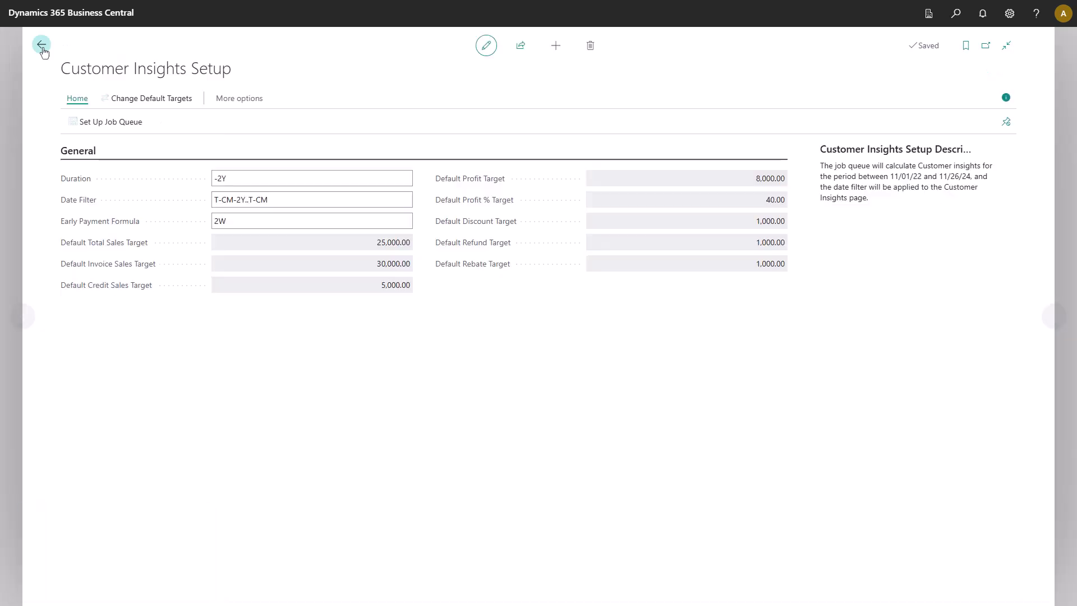
{"action": "left_click", "coordinate": [42, 45]}
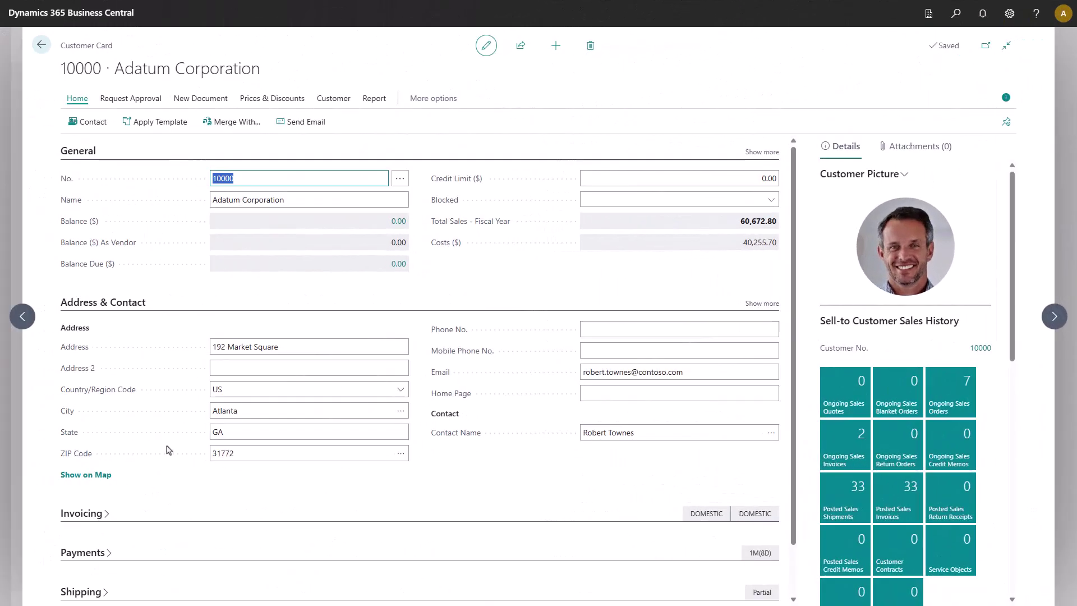
Step: Open the Customer Insights Targets of Adatum Corporation from its customer card and start changing the targets
{"action": "left_click", "coordinate": [333, 98]}
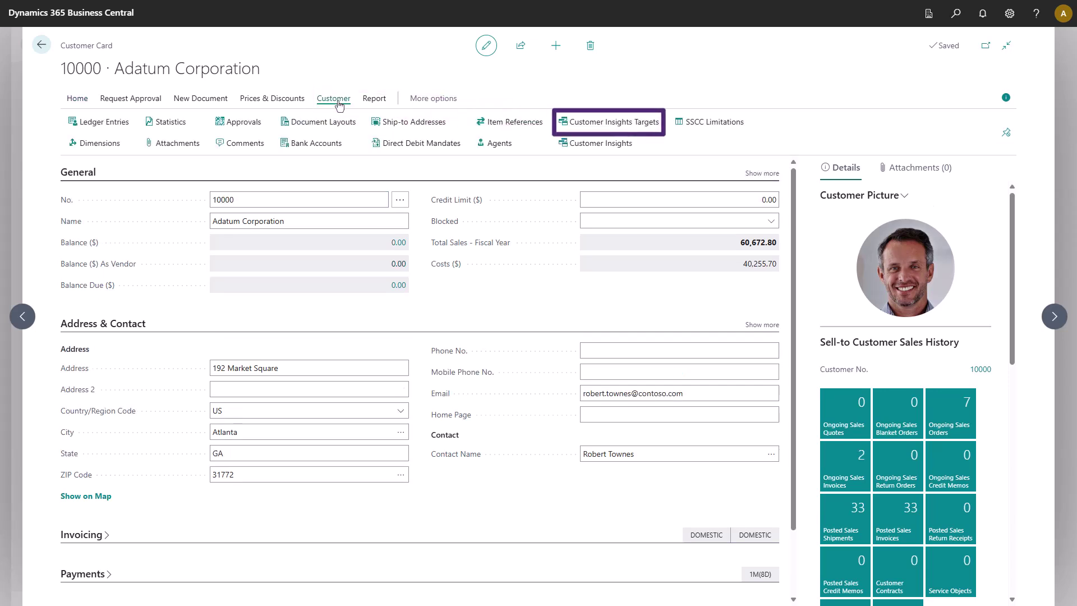
{"action": "left_click", "coordinate": [590, 122]}
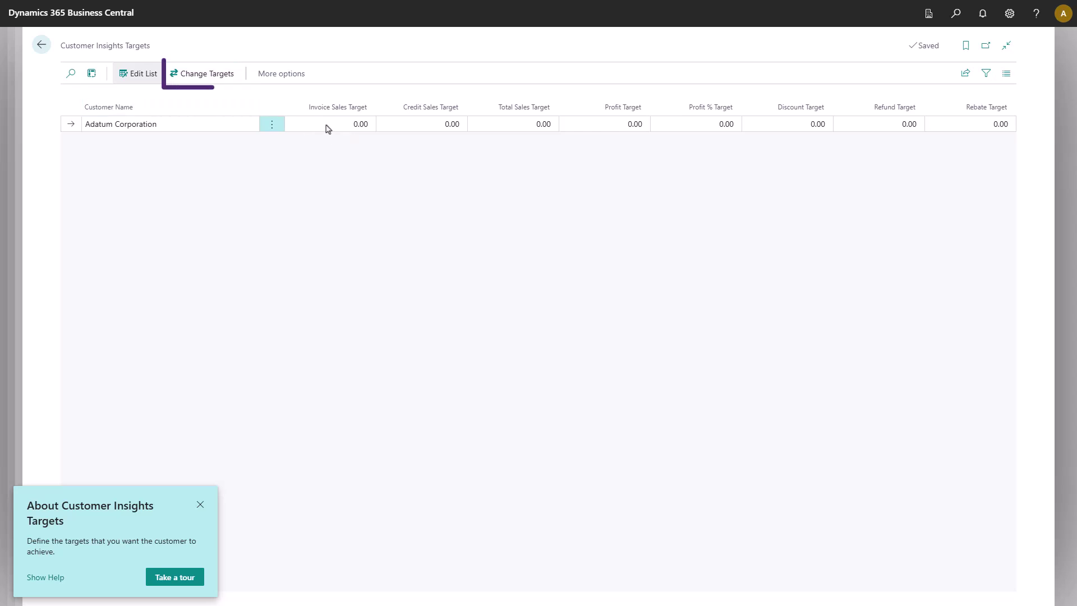
{"action": "left_click", "coordinate": [205, 76]}
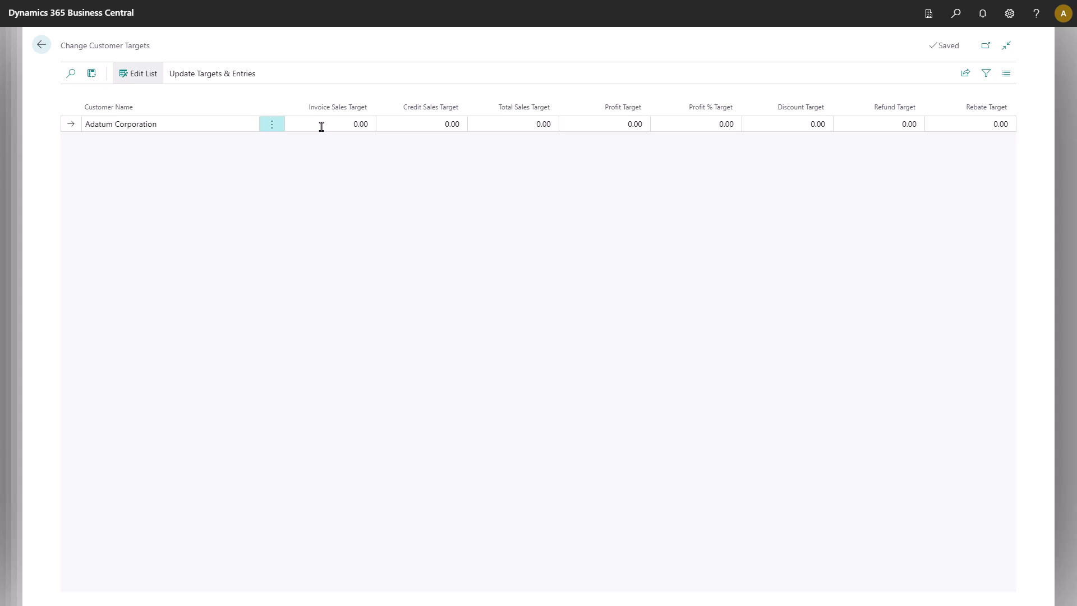
Step: Set Adatum Corporation's Total Sales Target to 25000 and its Credit Sales Target to 2000
{"action": "left_click", "coordinate": [486, 126]}
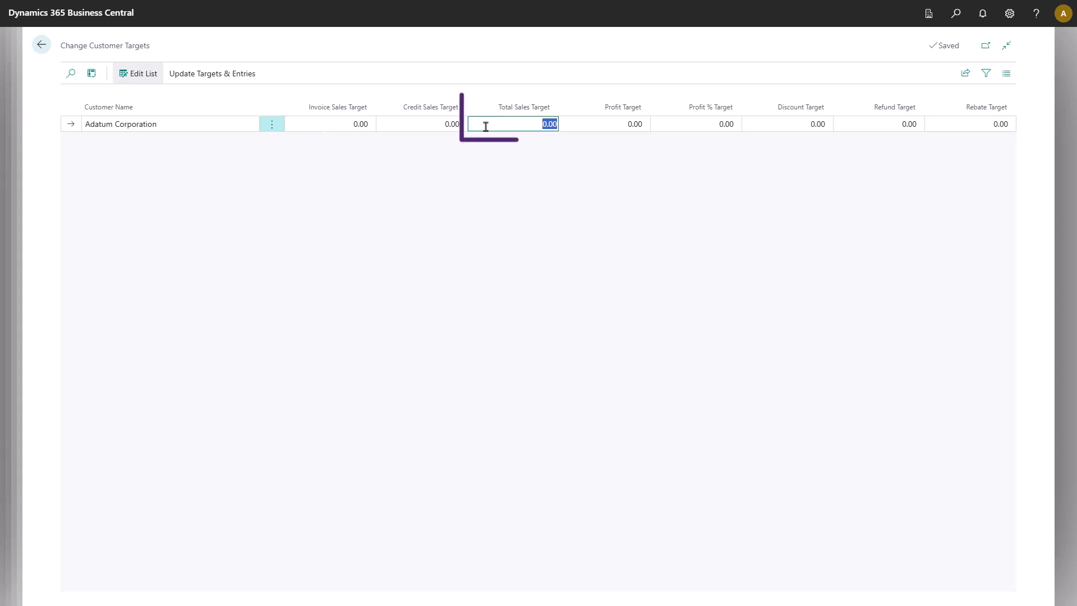
{"action": "type", "text": "25000"}
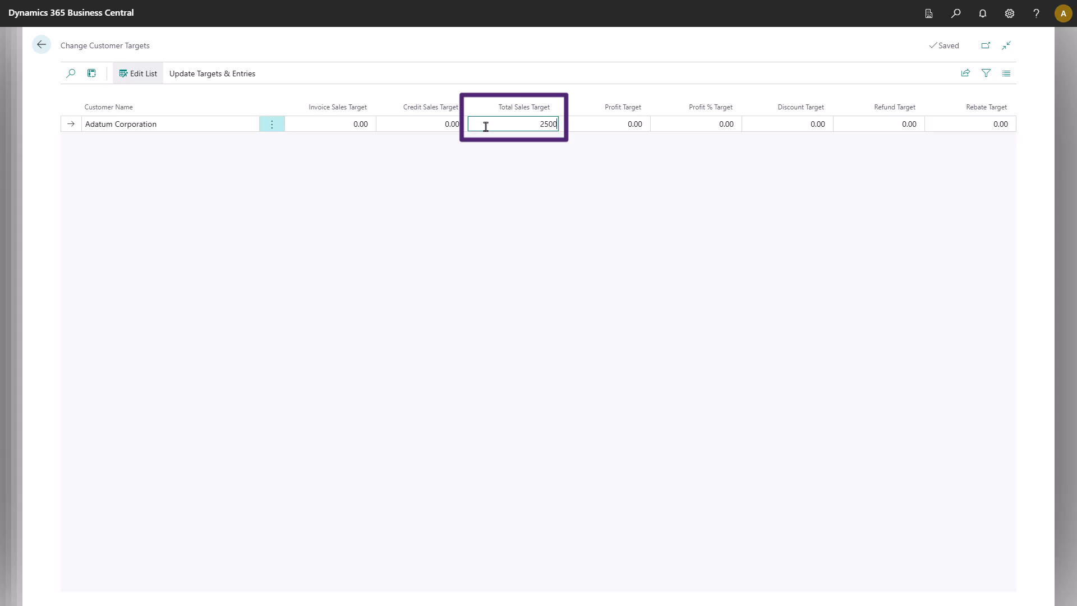
{"action": "left_click", "coordinate": [423, 125]}
{"action": "type", "text": "2000"}
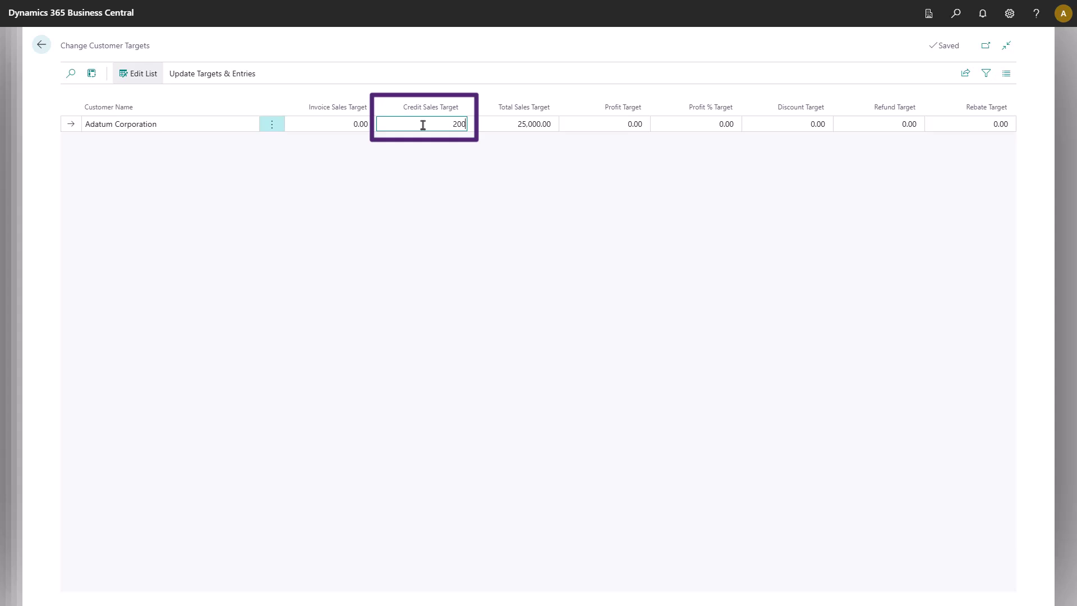
Step: Set Adatum Corporation's Discount Target, Refund Target and Rebate Target to 1500 each
{"action": "left_click", "coordinate": [776, 124]}
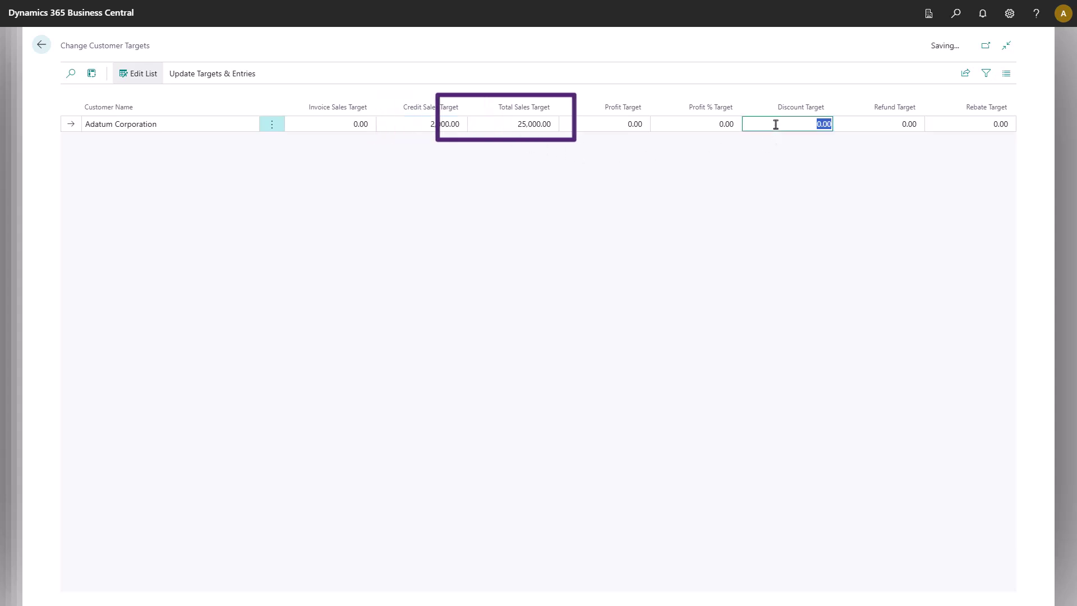
{"action": "type", "text": "1,500"}
{"action": "key", "text": "Tab"}
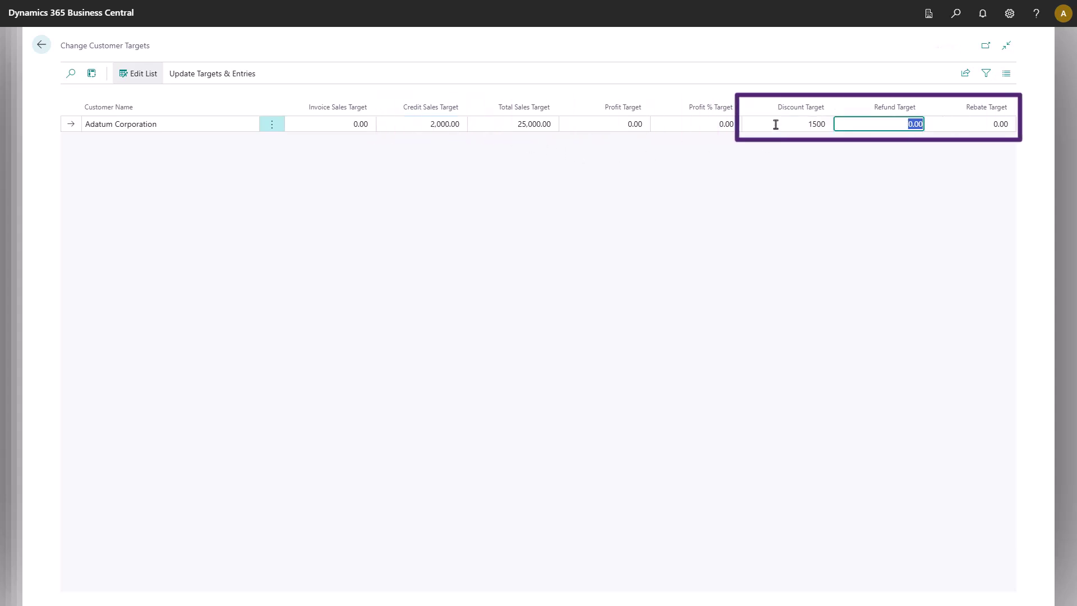
{"action": "type", "text": "150"}
{"action": "key", "text": "Tab"}
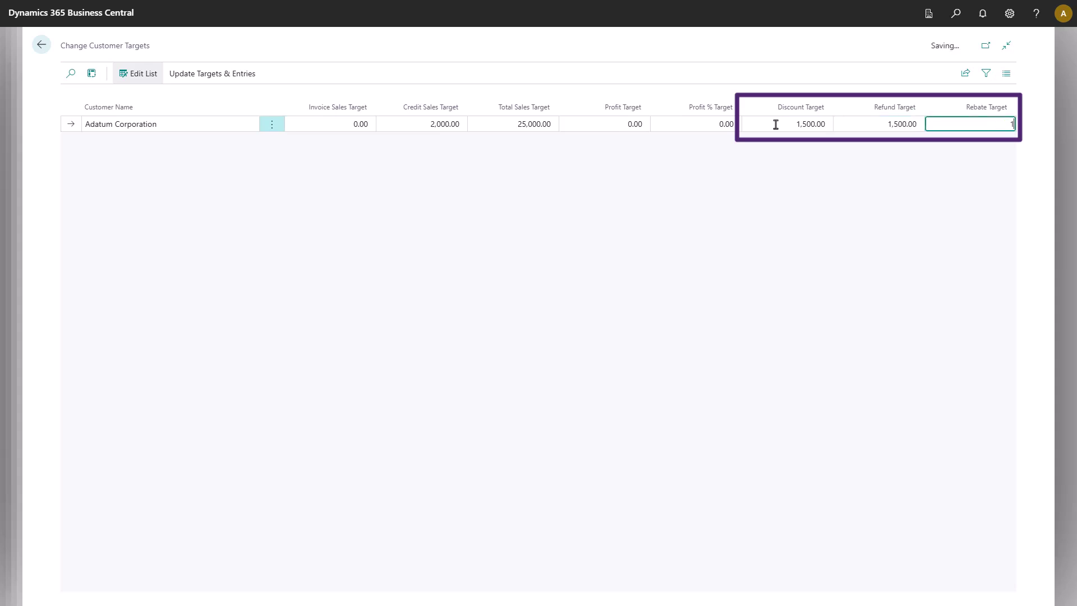
{"action": "type", "text": "1500"}
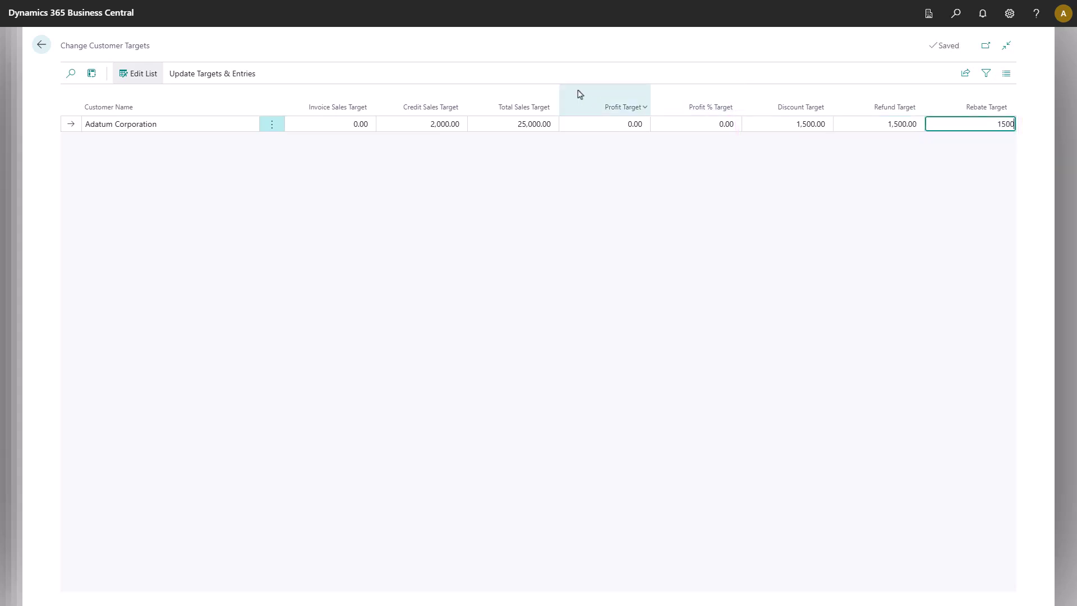
Step: Run the update of targets and entries for Adatum Corporation's changed customer targets
{"action": "left_click", "coordinate": [242, 77]}
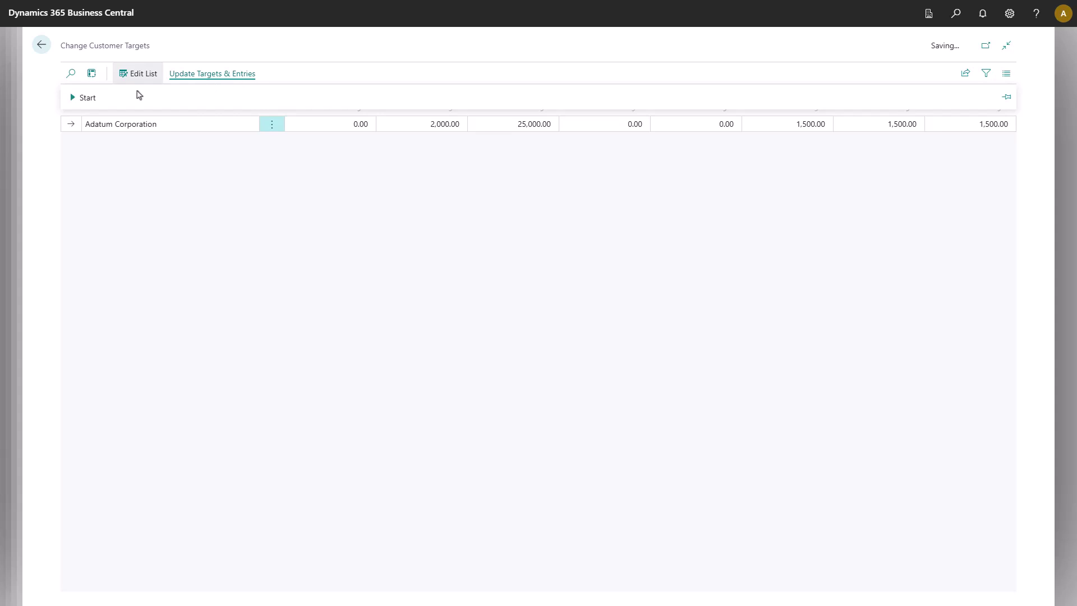
{"action": "left_click", "coordinate": [88, 103]}
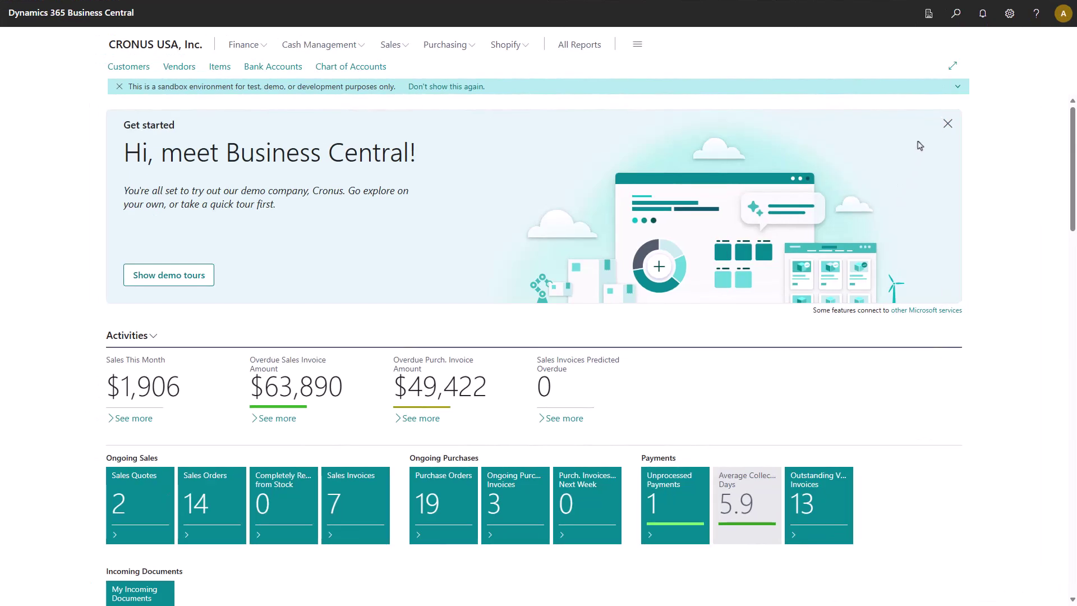
Step: Find the Customer Metrics page, open the EARLY-PAYMENT metric and start changing it
{"action": "left_click", "coordinate": [955, 16]}
{"action": "type", "text": "customer metrics"}
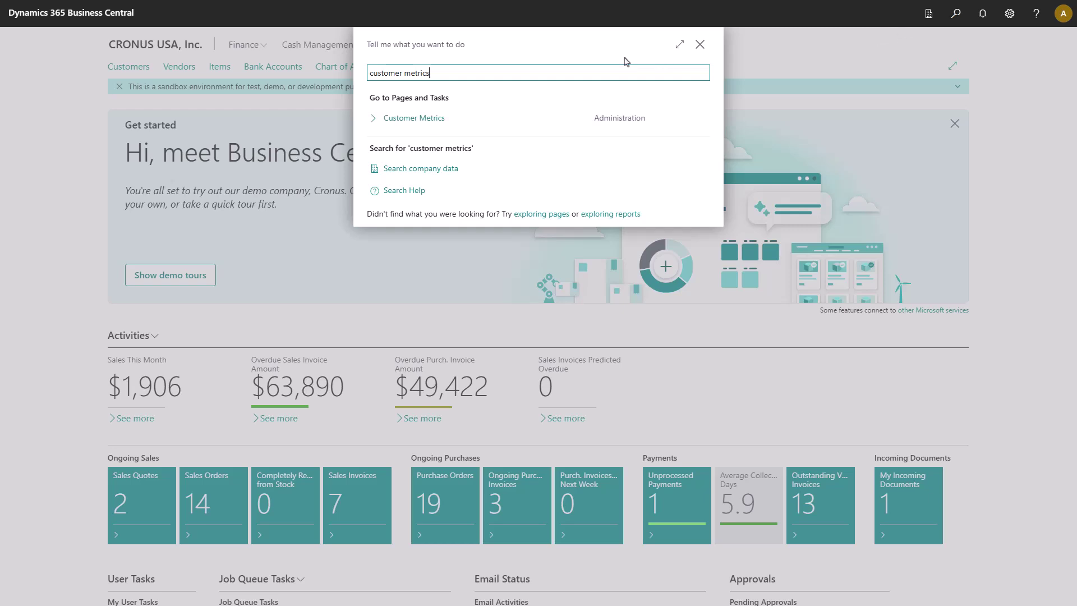
{"action": "left_click", "coordinate": [433, 117]}
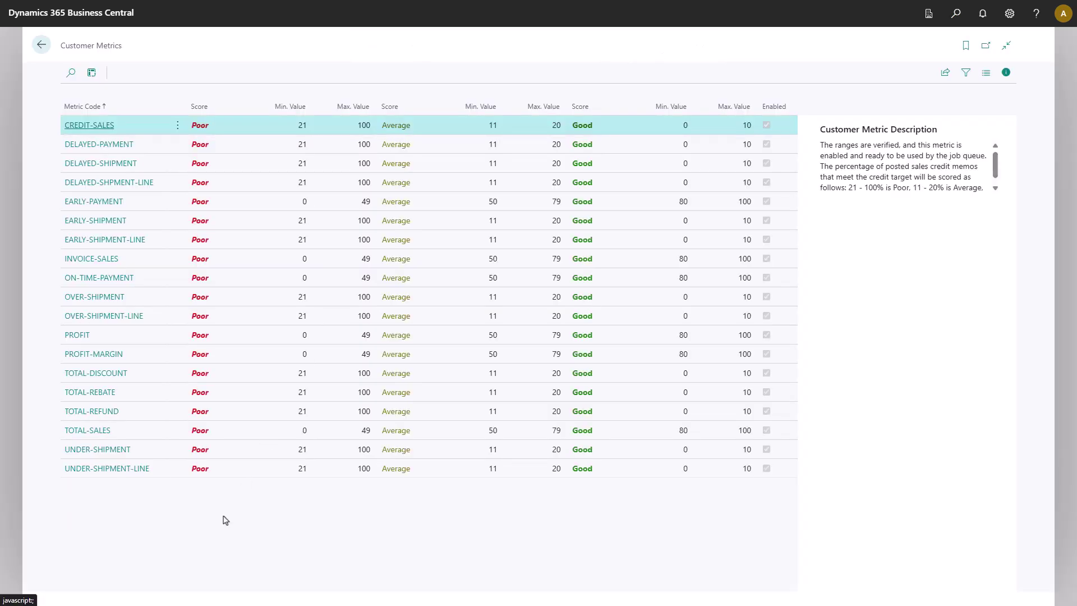
{"action": "left_click", "coordinate": [113, 203]}
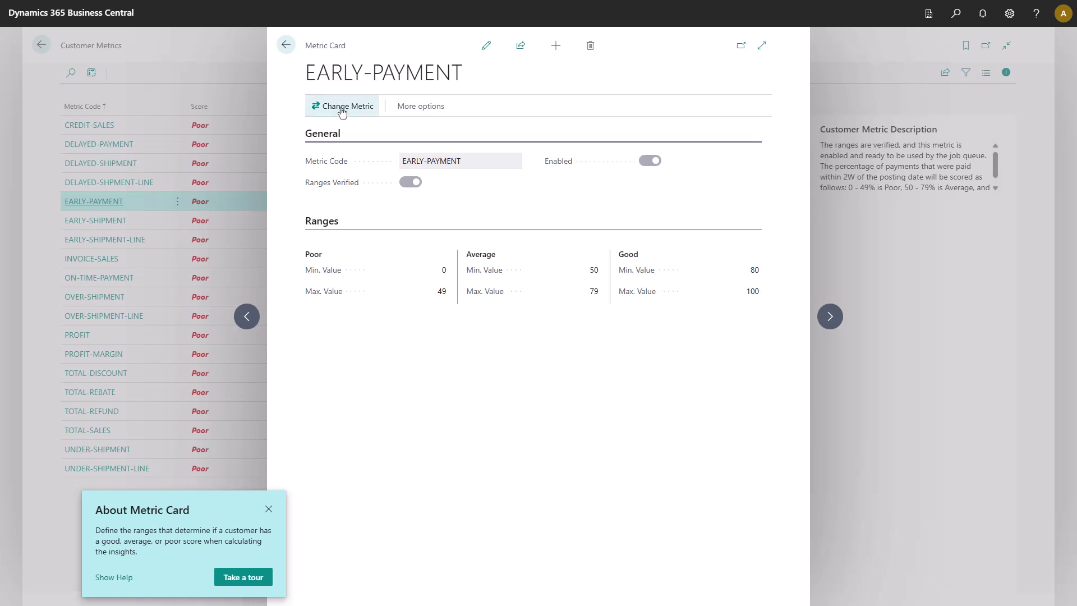
{"action": "left_click", "coordinate": [342, 109]}
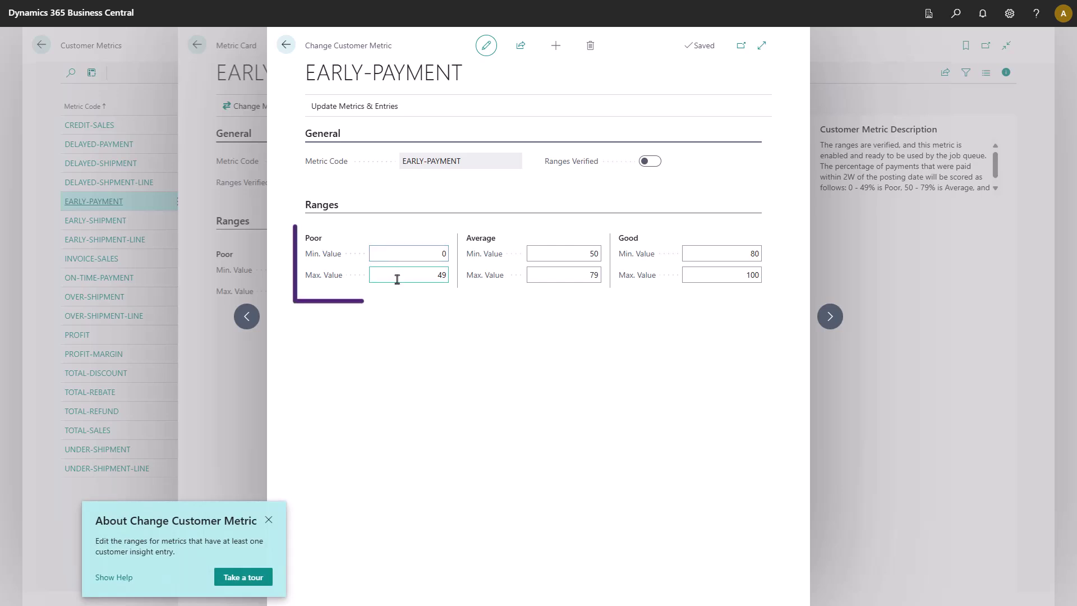
Step: Set the EARLY-PAYMENT ranges to a Poor maximum of 20, Average from 20 to 50, and a Good minimum of 51
{"action": "left_click", "coordinate": [396, 275]}
{"action": "type", "text": "20"}
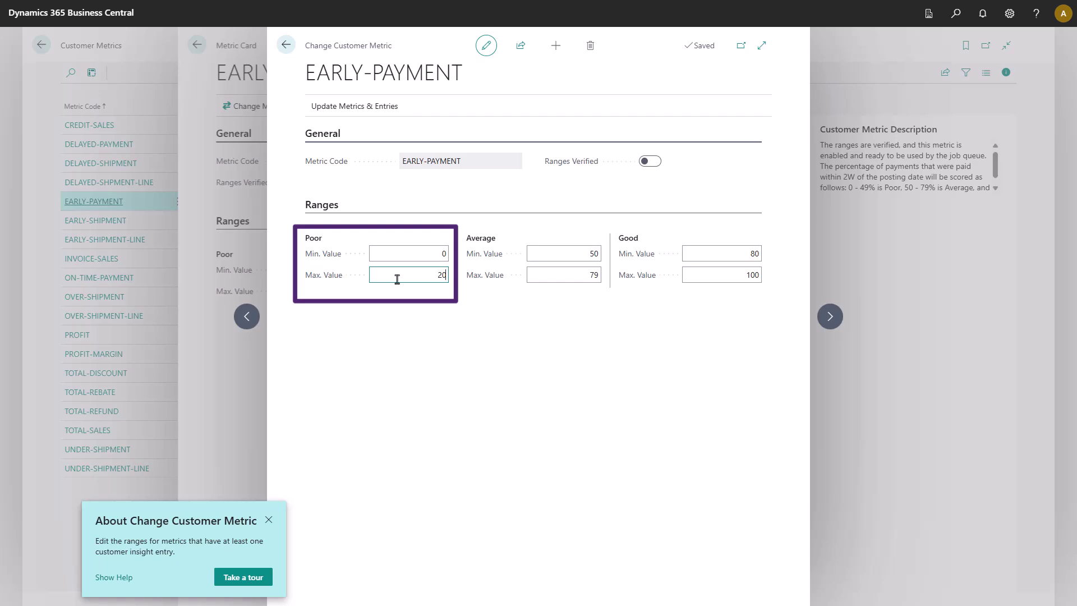
{"action": "key", "text": "Tab"}
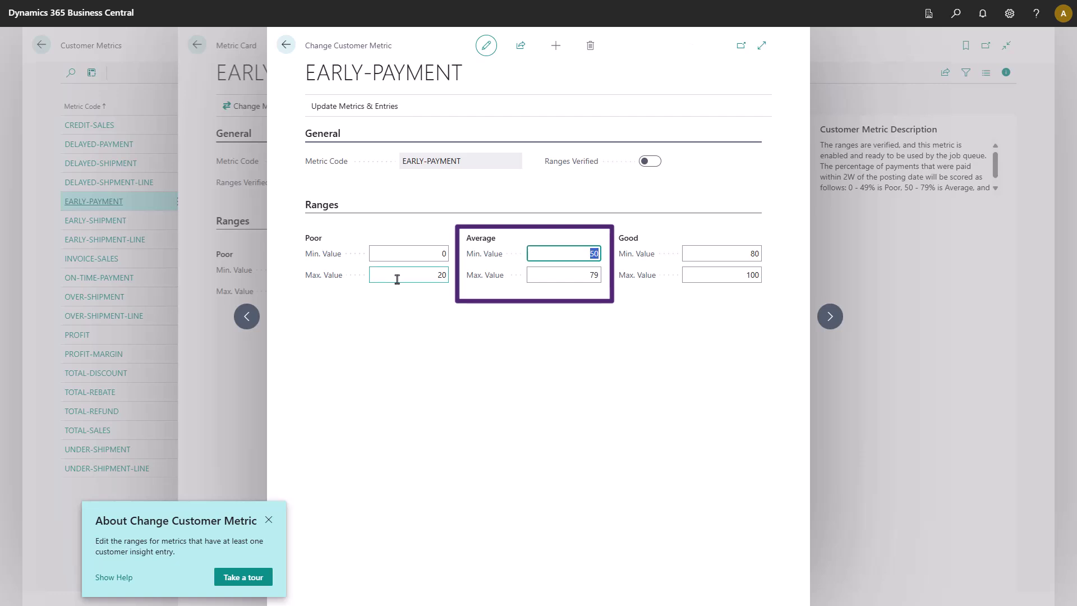
{"action": "type", "text": "20"}
{"action": "key", "text": "Tab"}
{"action": "type", "text": "50"}
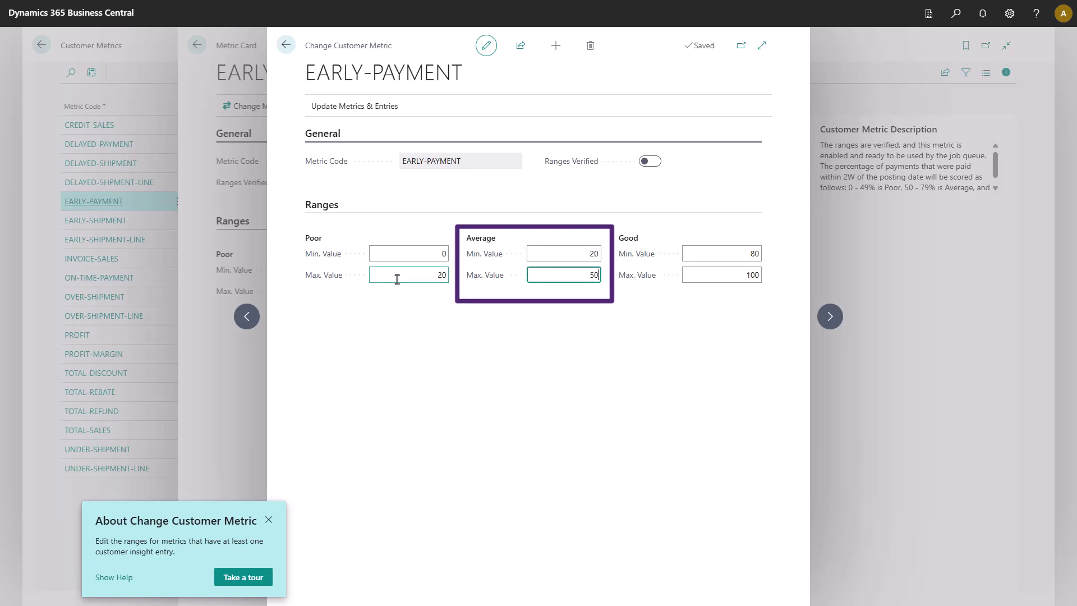
{"action": "key", "text": "Tab"}
{"action": "type", "text": "51"}
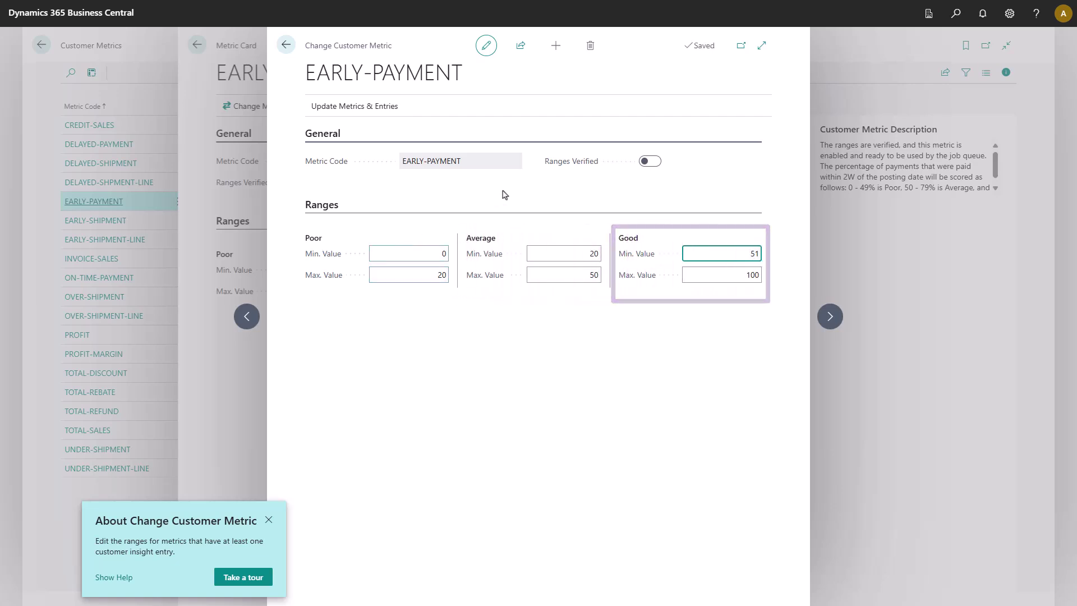
Step: Mark the EARLY-PAYMENT ranges as verified and correct the Average minimum value to 21
{"action": "left_click", "coordinate": [652, 165]}
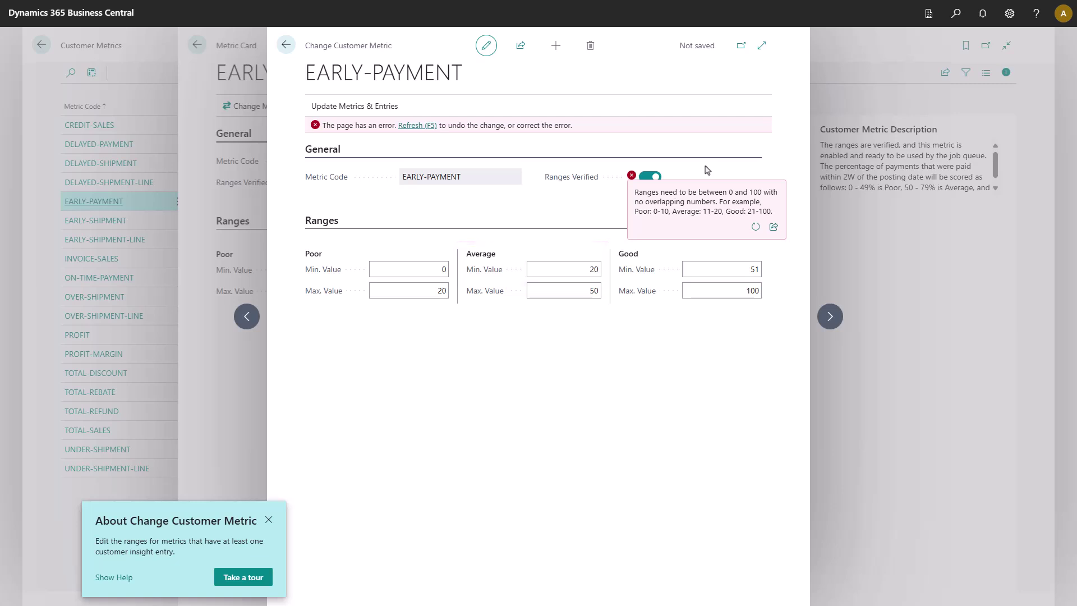
{"action": "left_click", "coordinate": [576, 270]}
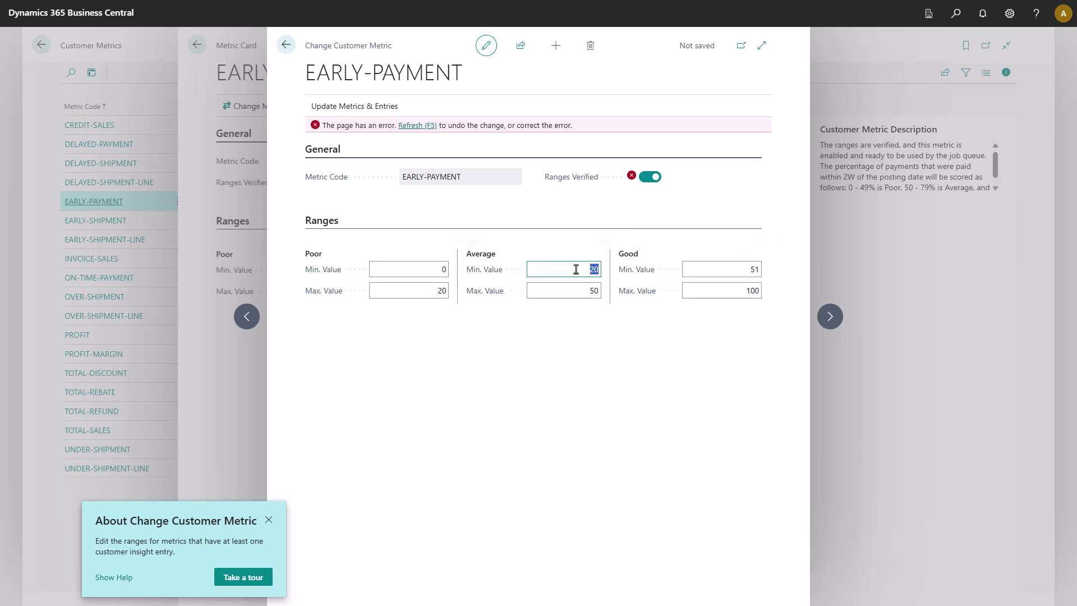
{"action": "type", "text": "21"}
{"action": "key", "text": "Tab"}
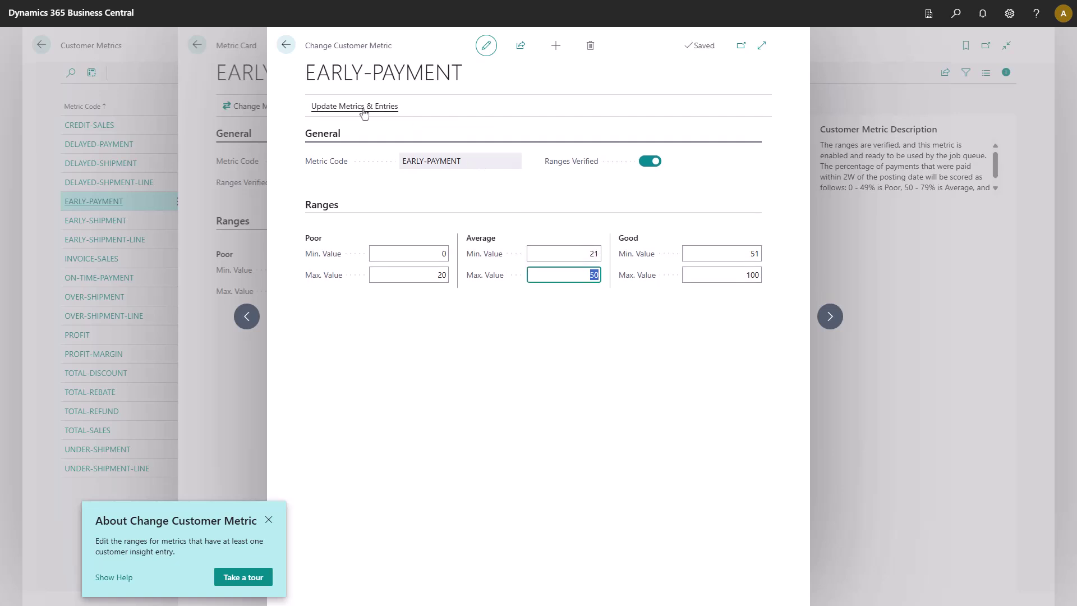
Step: Run the update of metrics and entries for EARLY-PAYMENT, and leave the metric pages
{"action": "left_click", "coordinate": [359, 109]}
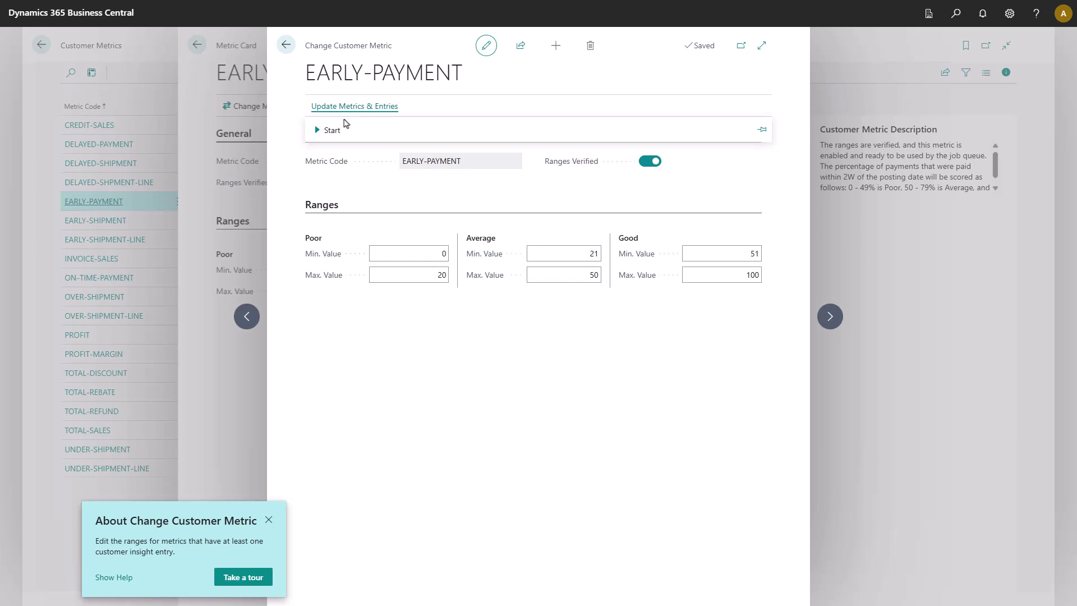
{"action": "left_click", "coordinate": [331, 130]}
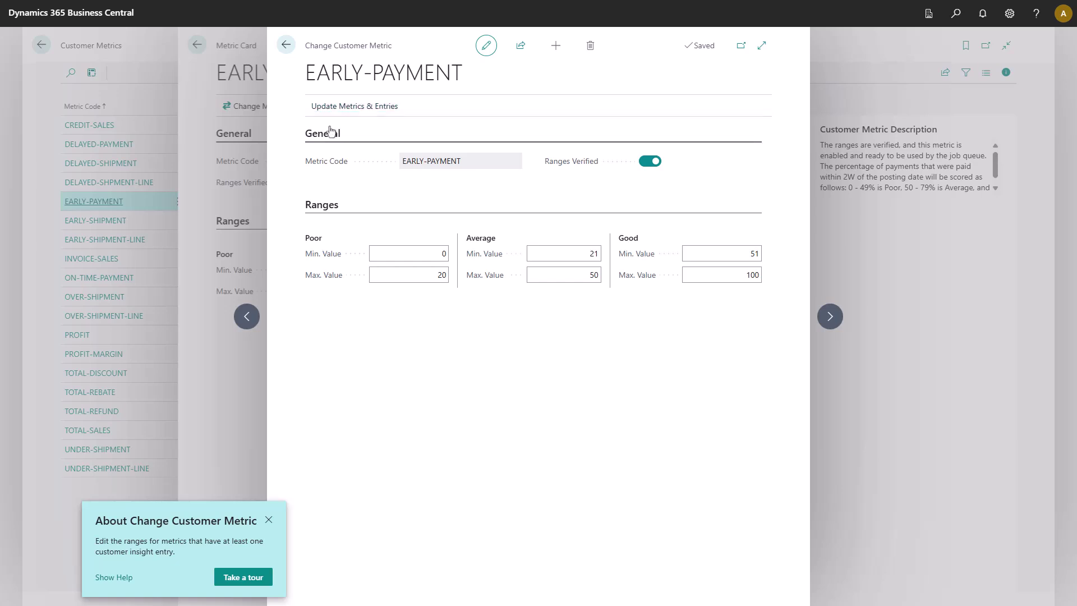
{"action": "left_click", "coordinate": [286, 45]}
{"action": "left_click", "coordinate": [286, 46]}
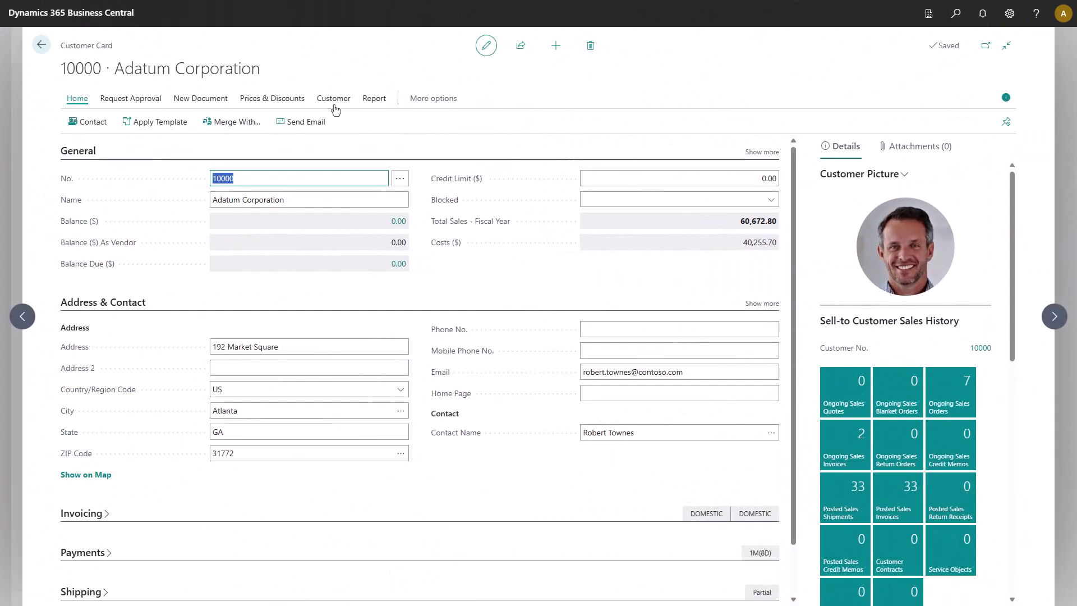
Step: Open Adatum Corporation's Customer Insights from its customer card and show the system filters, with the totals' date filter open for editing
{"action": "left_click", "coordinate": [335, 106]}
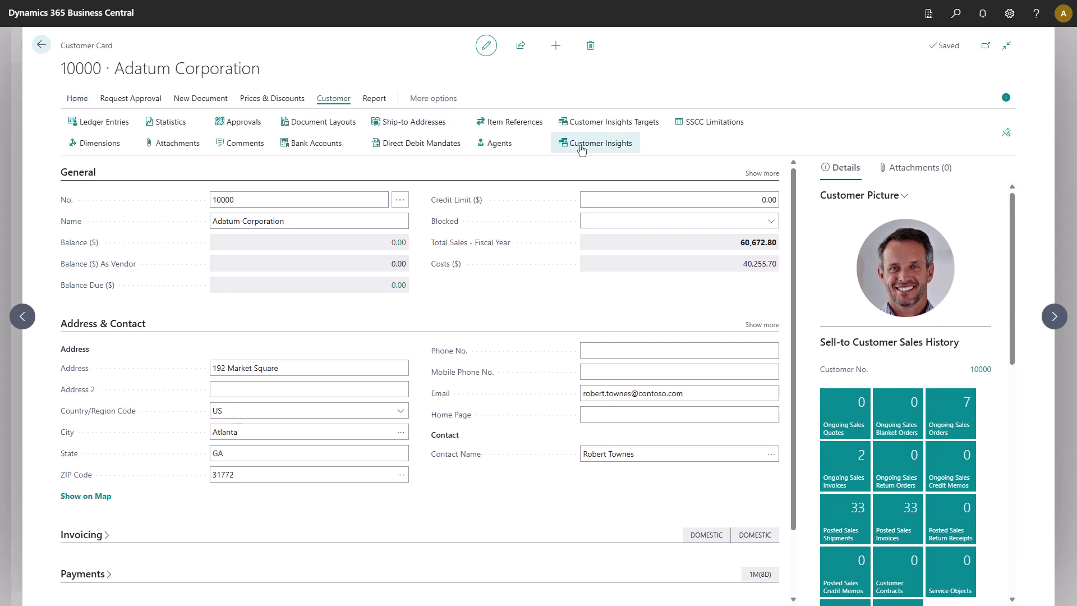
{"action": "left_click", "coordinate": [580, 144]}
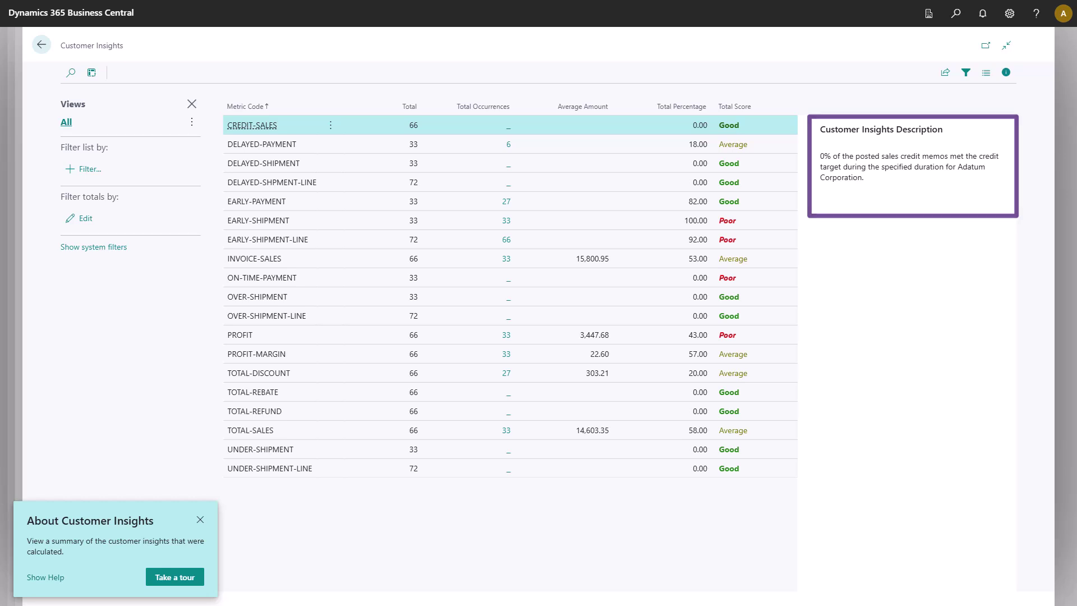
{"action": "left_click", "coordinate": [78, 247]}
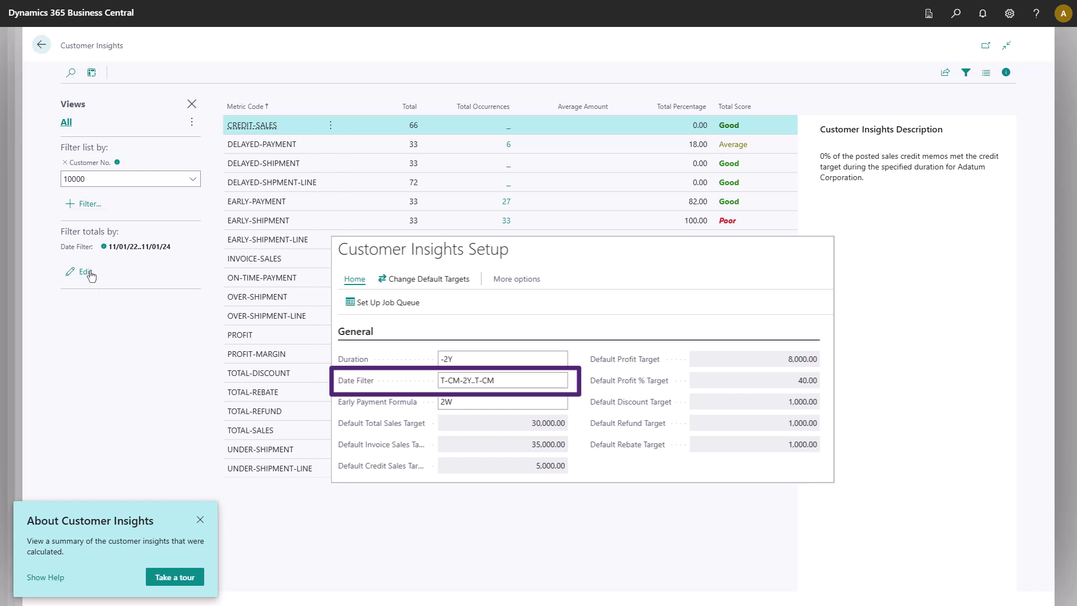
{"action": "left_click", "coordinate": [86, 272]}
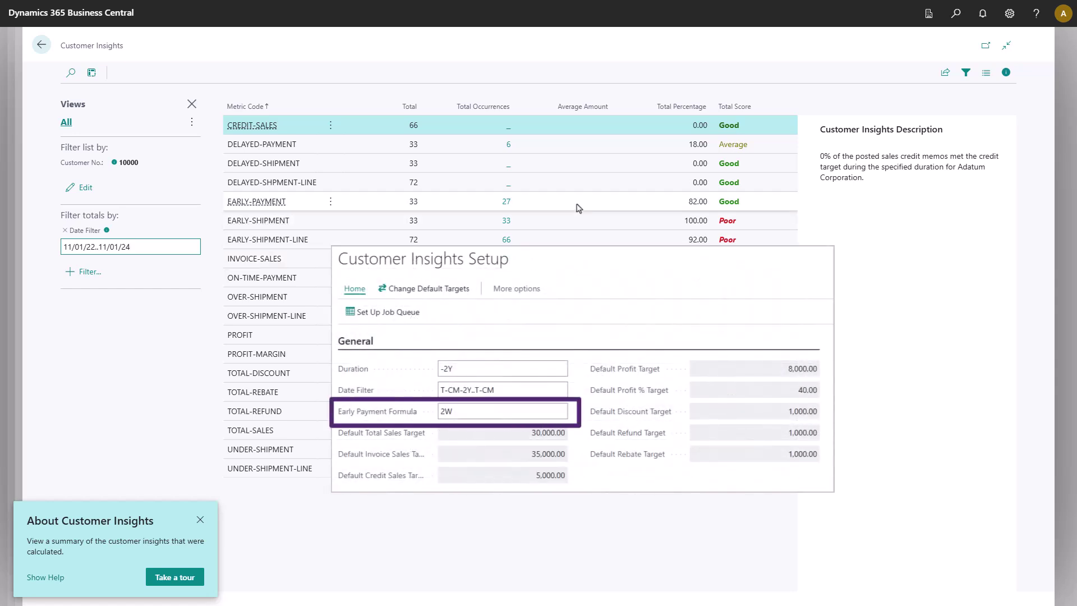
Step: Review the insight descriptions and average amounts of the EARLY-PAYMENT and TOTAL-SALES metrics
{"action": "left_click", "coordinate": [621, 205]}
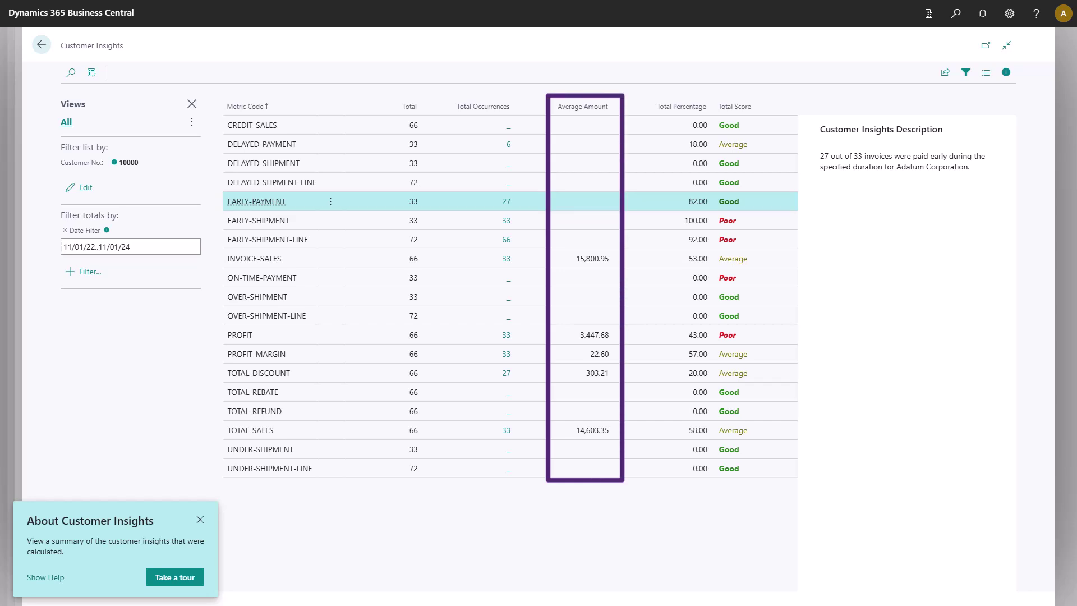
{"action": "left_click", "coordinate": [624, 436]}
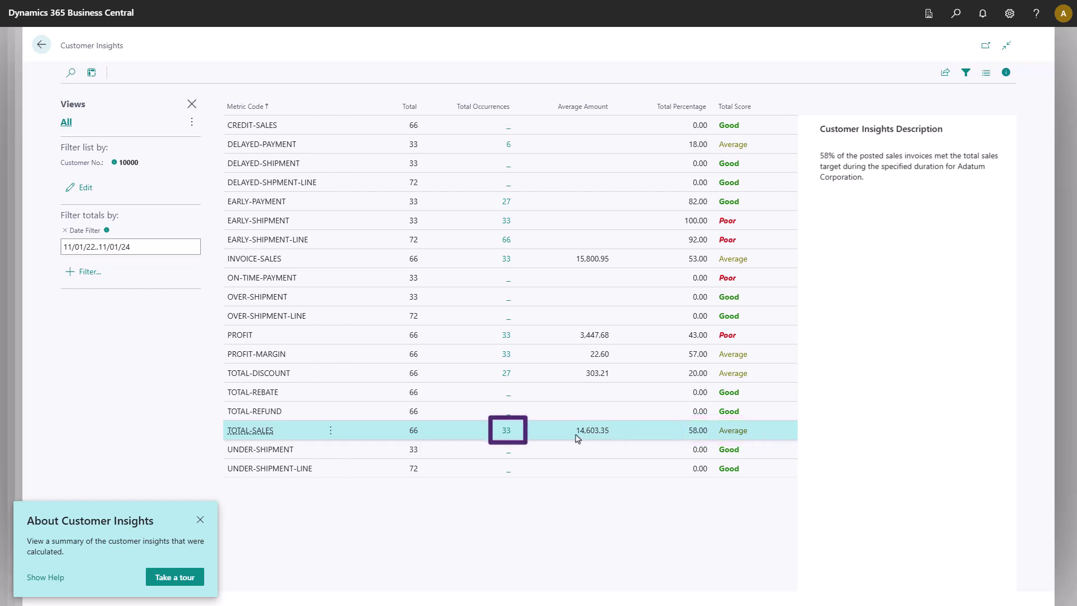
Step: Examine the TOTAL-SALES insight entries and the customer ledger entries behind the 3/1/2024 occurrences, and return to Customer Insights
{"action": "left_click", "coordinate": [505, 432]}
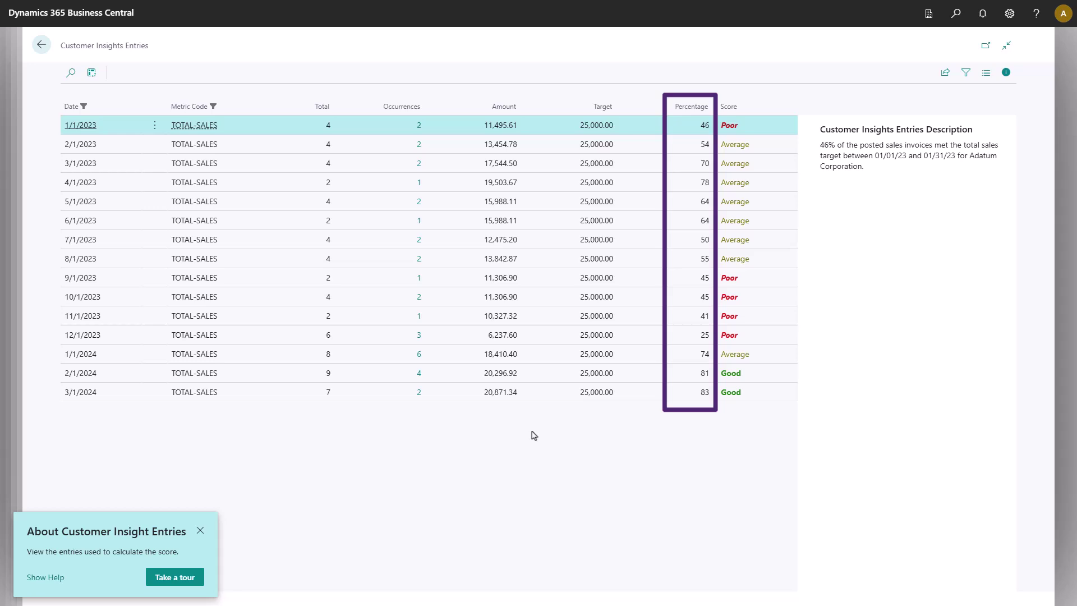
{"action": "left_click", "coordinate": [548, 400]}
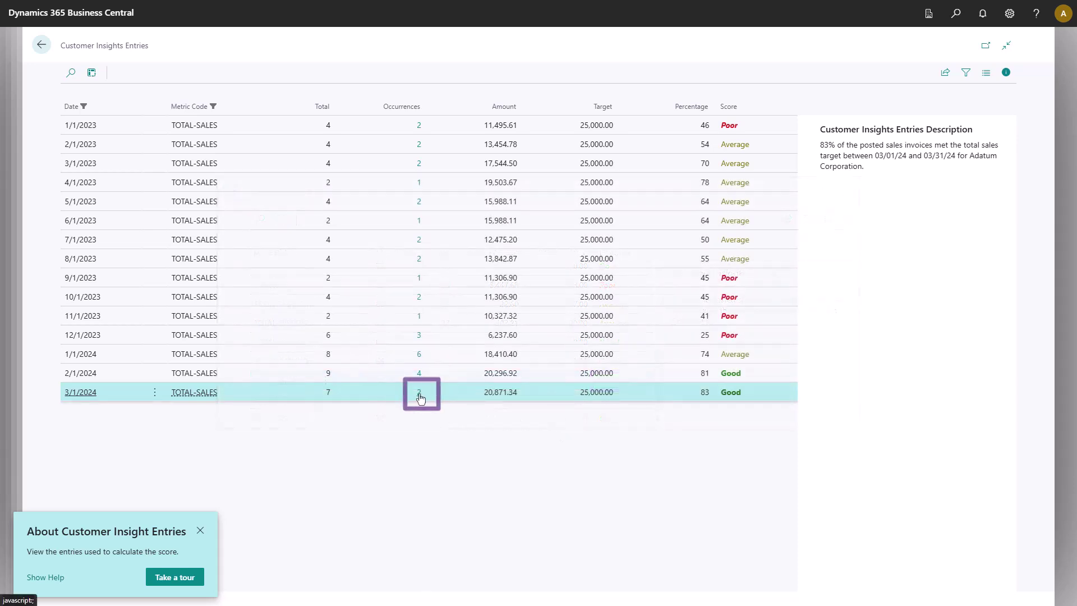
{"action": "left_click", "coordinate": [419, 394]}
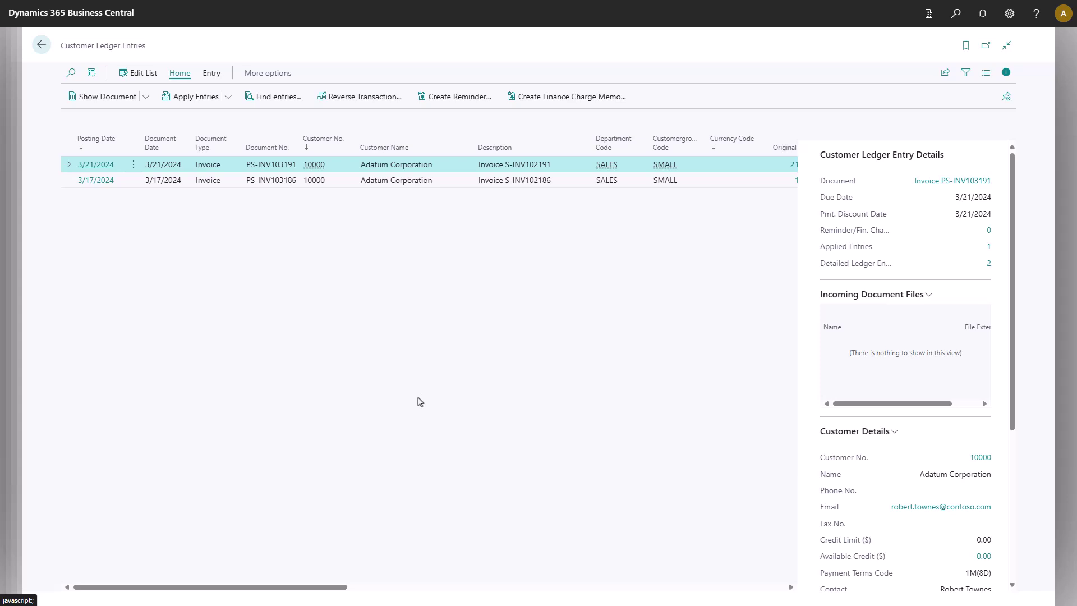
{"action": "left_click", "coordinate": [41, 46]}
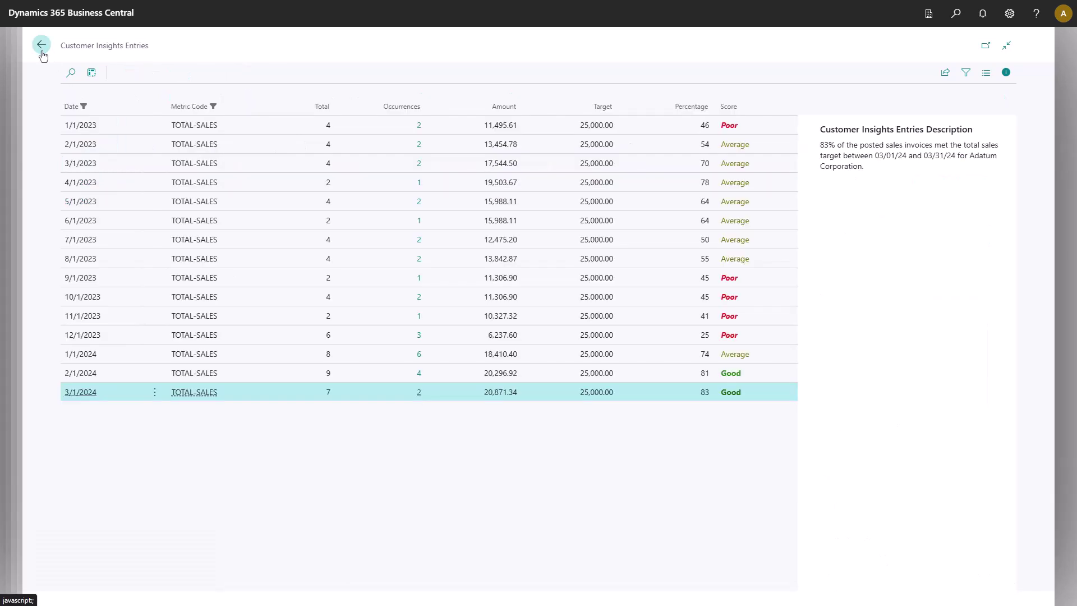
{"action": "left_click", "coordinate": [41, 48]}
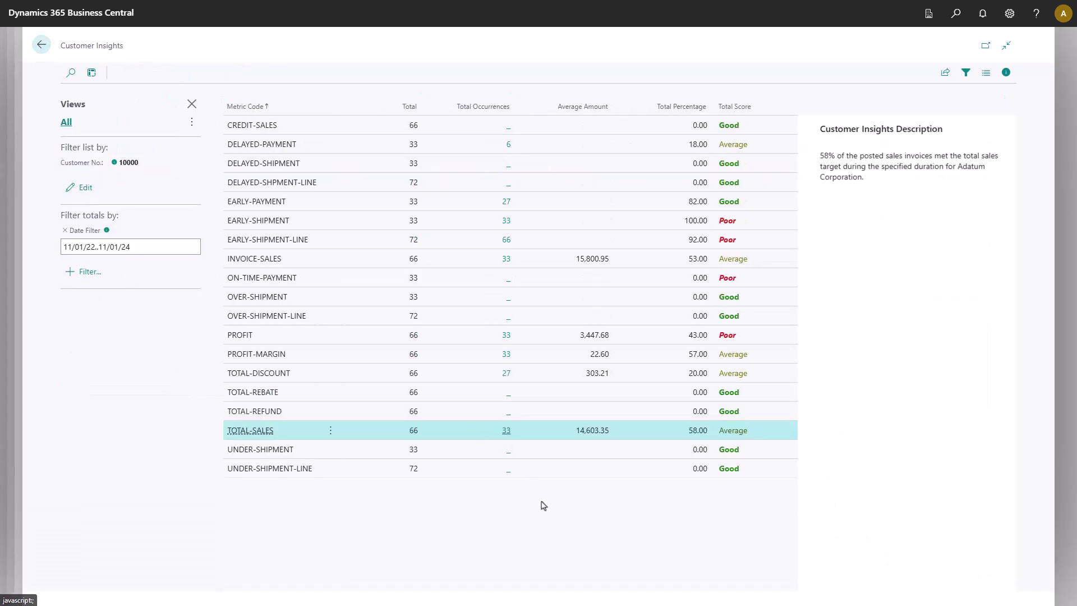